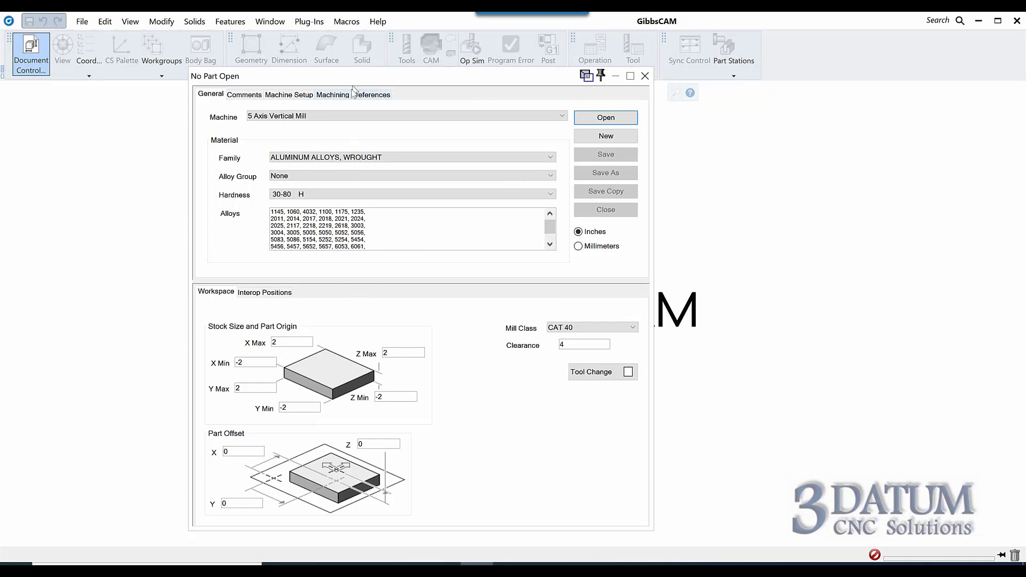
Choose the 3 Axis Vertical Mill machine and set stock Z Max 0, Z Min -8
{"action": "left_click", "coordinate": [282, 118]}
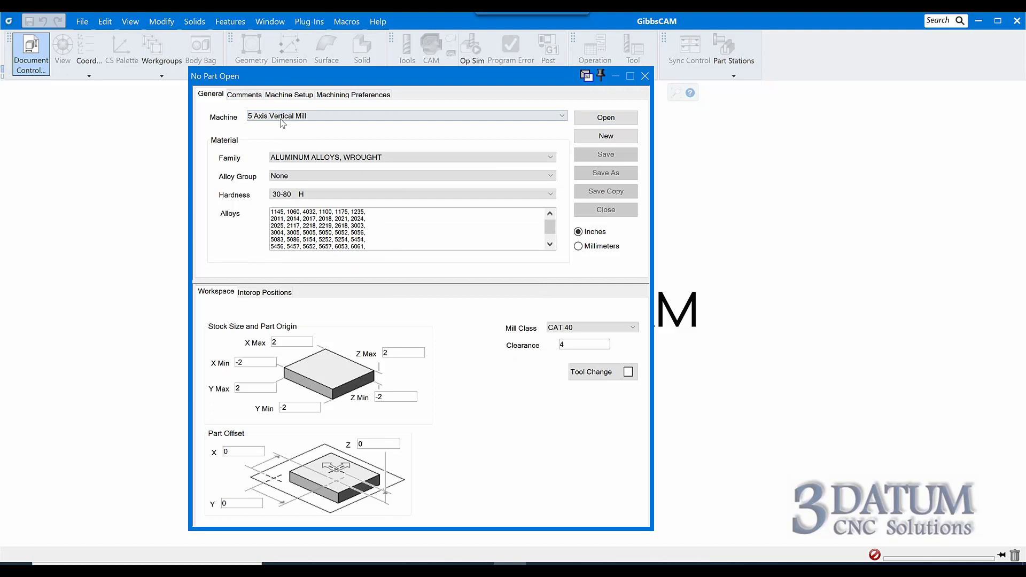
{"action": "left_click", "coordinate": [282, 118]}
{"action": "scroll", "coordinate": [282, 131], "scroll_direction": "up", "scroll_amount": 2}
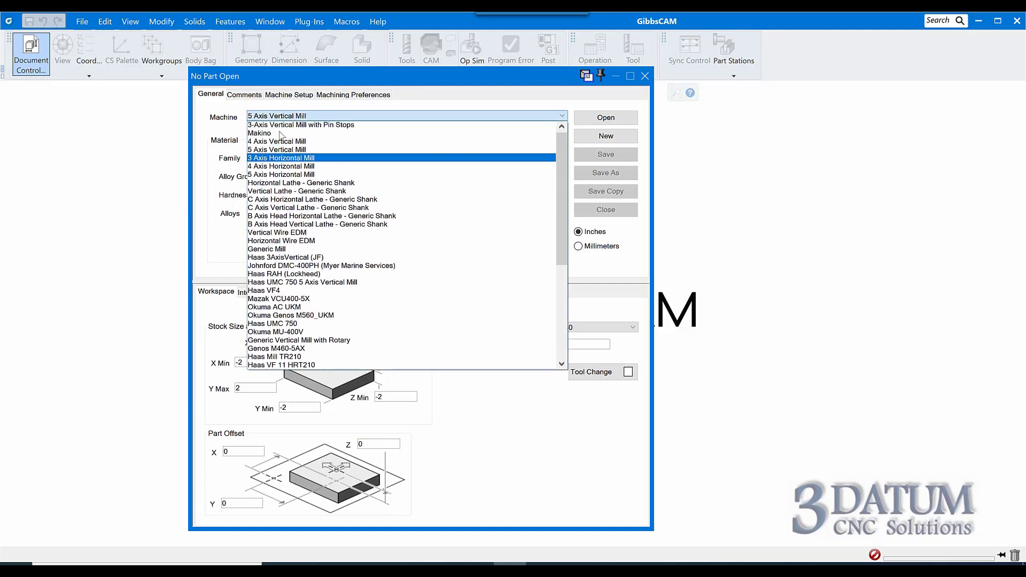
{"action": "left_click", "coordinate": [281, 130]}
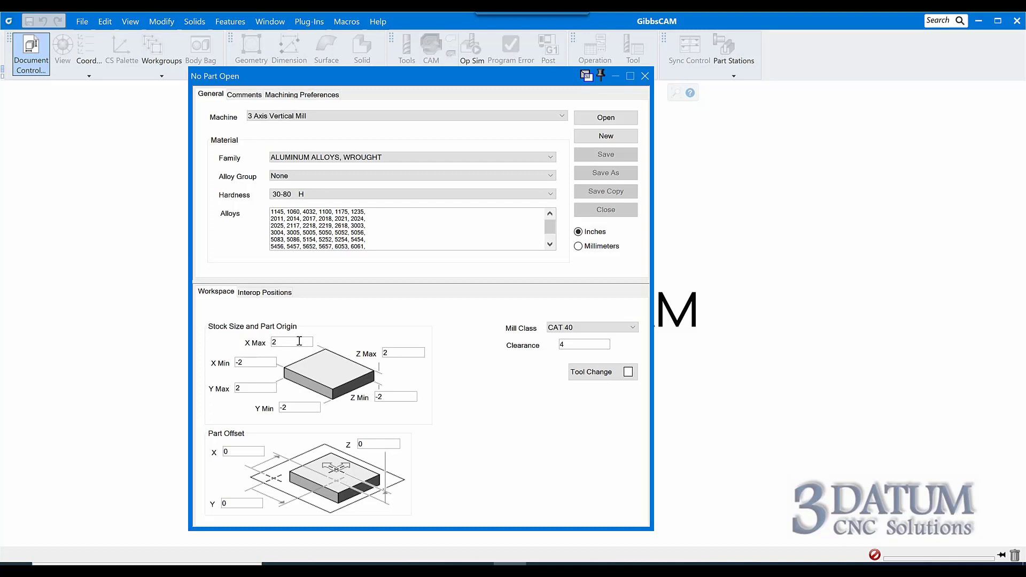
{"action": "double_click", "coordinate": [299, 340]}
{"action": "left_click", "coordinate": [401, 353]}
{"action": "double_click", "coordinate": [401, 352]}
Create the new part, save it as Loft, and set clearance to 0.1
{"action": "left_click", "coordinate": [587, 136]}
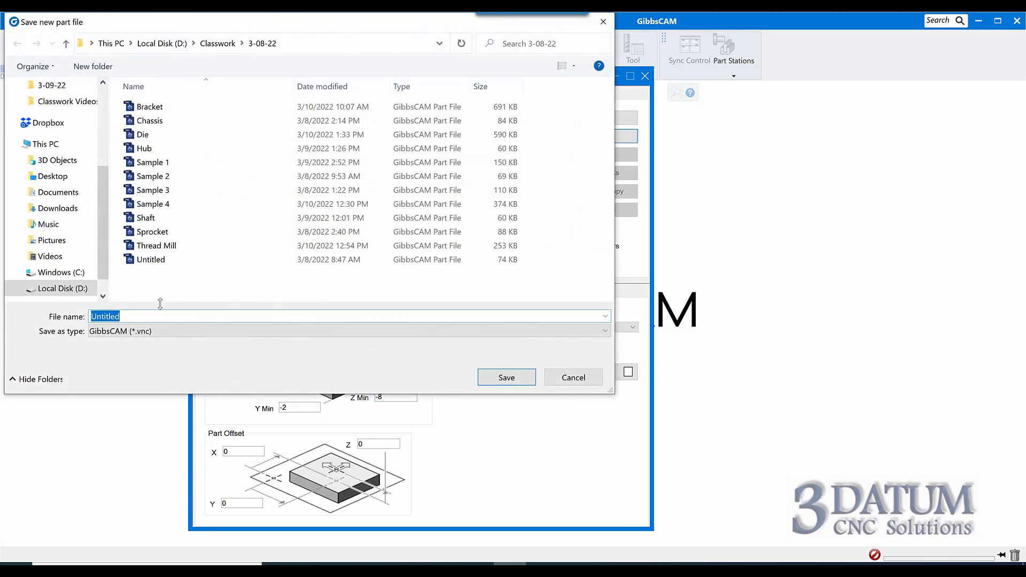
{"action": "type", "text": "Loft"}
{"action": "key", "text": "Return"}
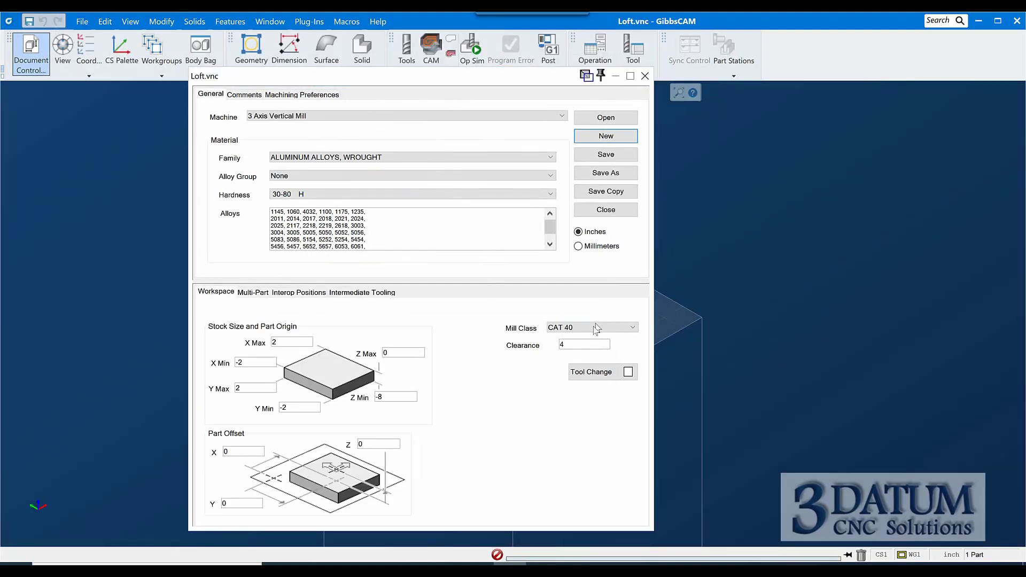
{"action": "double_click", "coordinate": [587, 344]}
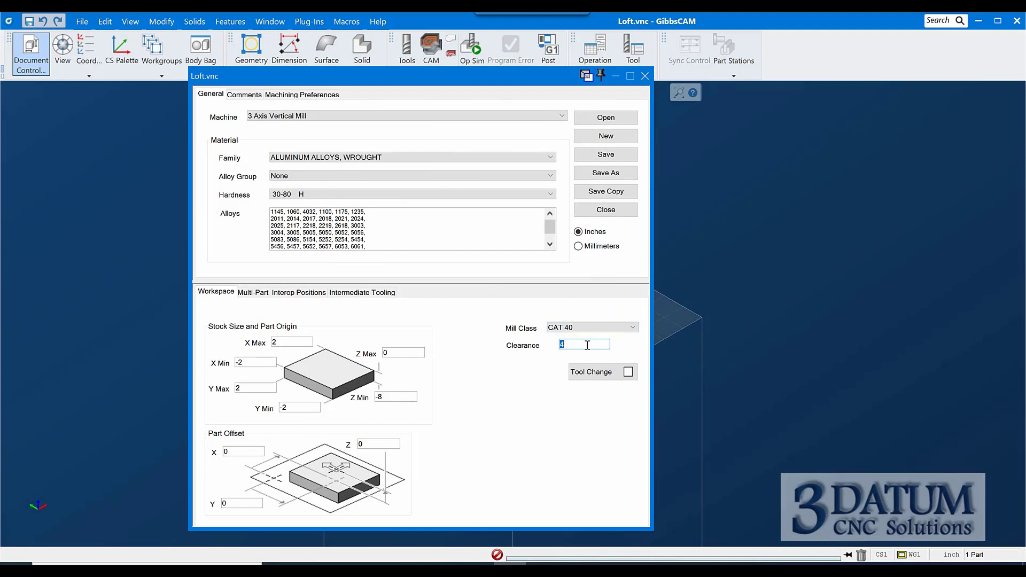
{"action": "type", "text": ".1"}
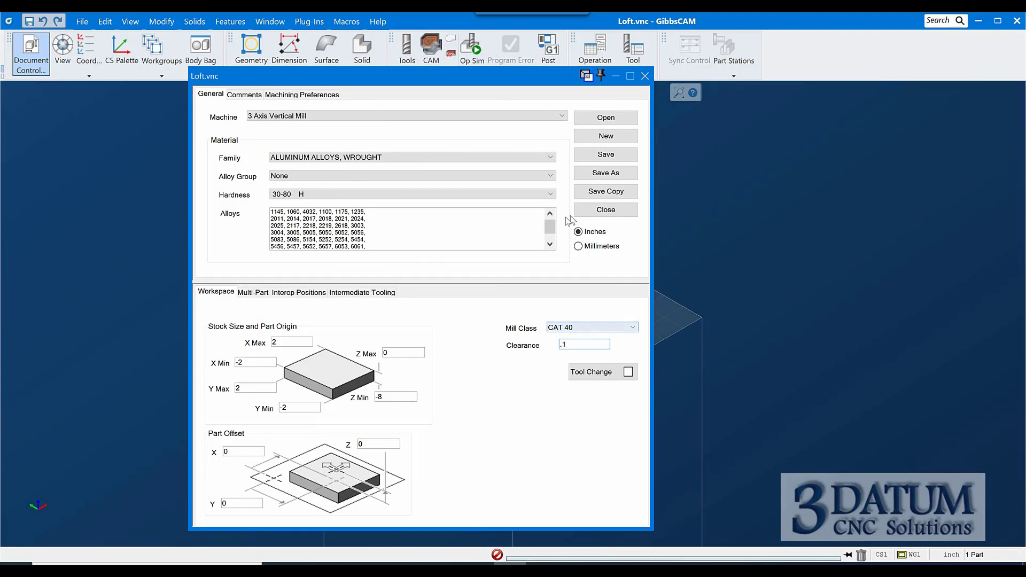
Switch to top view, centre the stock, and hide the grid and work-plane display
{"action": "left_click", "coordinate": [645, 76]}
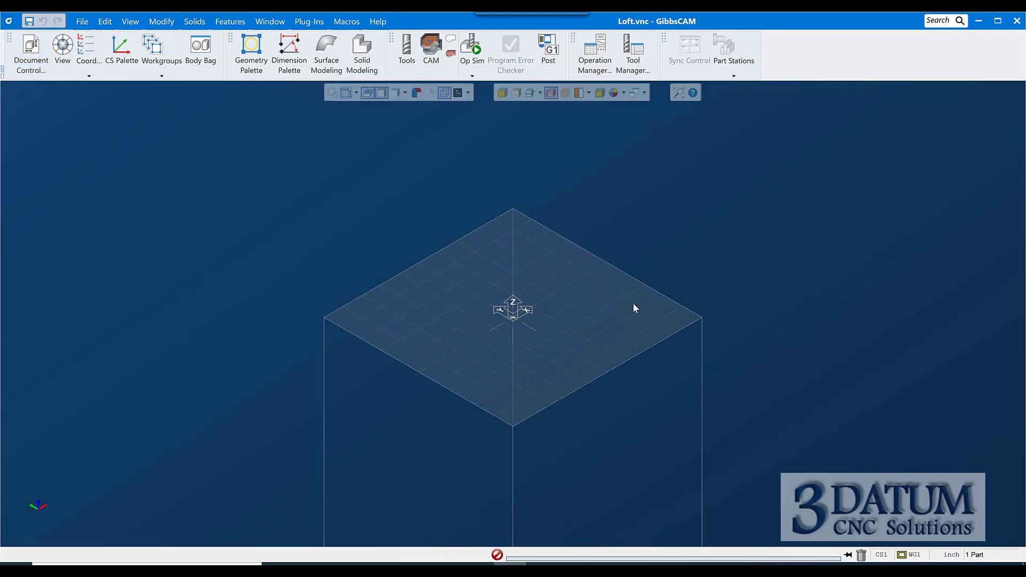
{"action": "key", "text": "ctrl+1"}
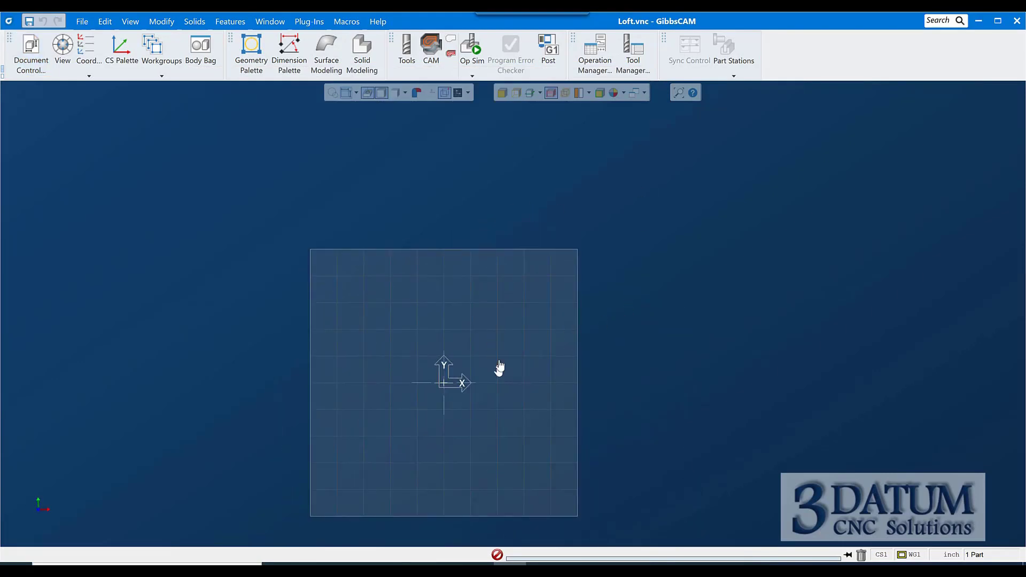
{"action": "middle_click_drag", "start_coordinate": [500, 367], "coordinate": [533, 274]}
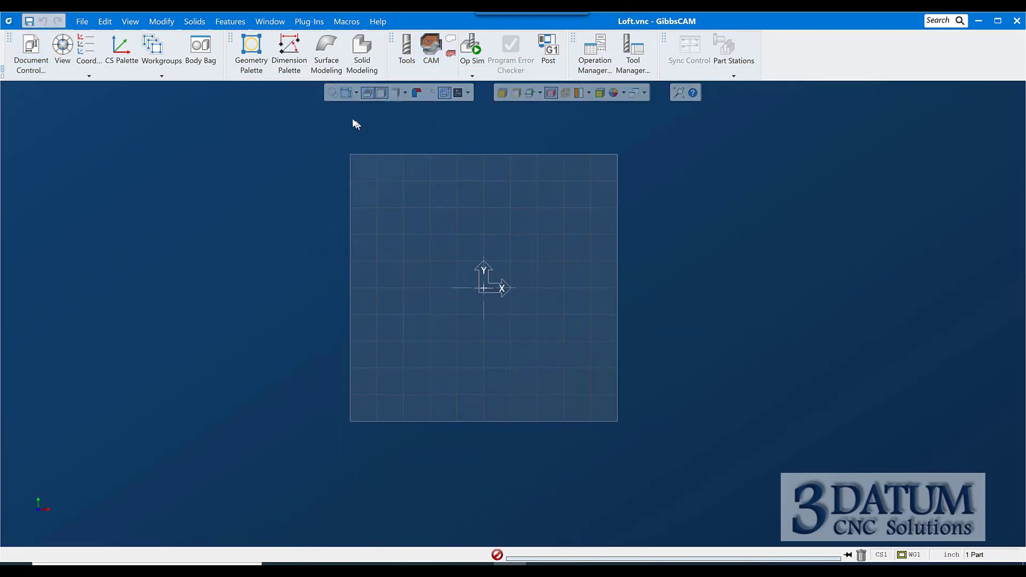
{"action": "left_click", "coordinate": [458, 93]}
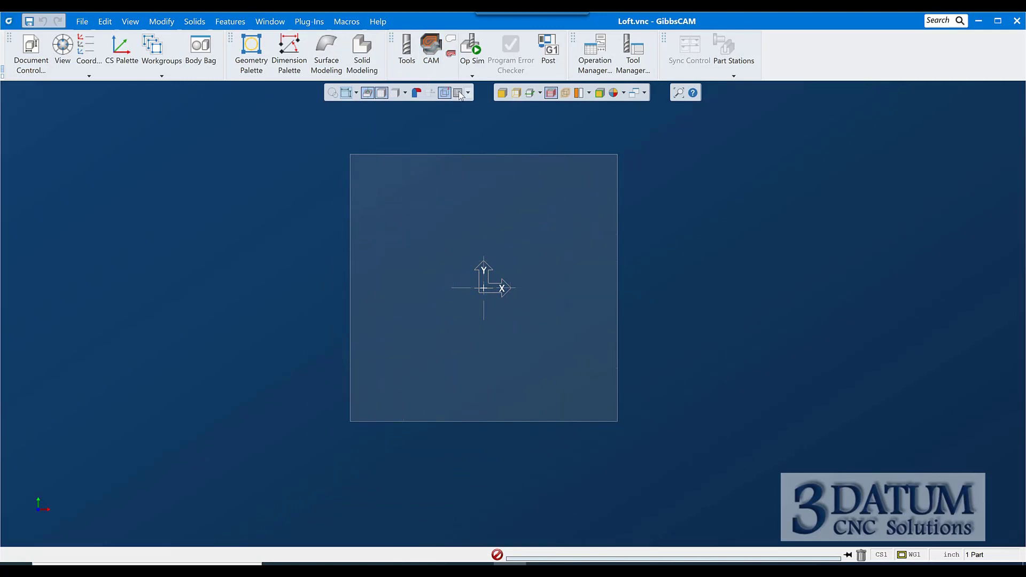
{"action": "left_click", "coordinate": [457, 93]}
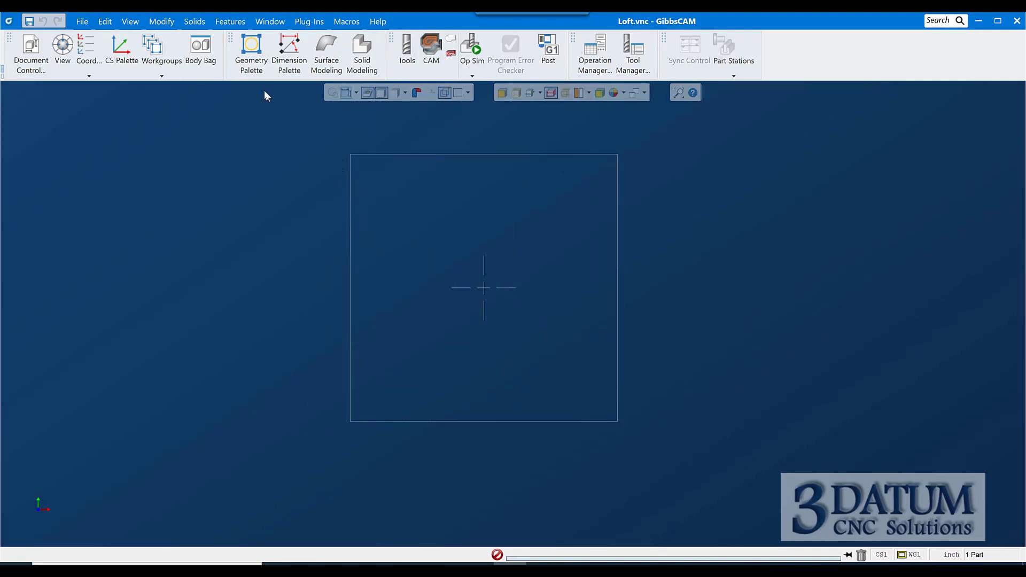
Create a radius 2 circle centred at 0,0,0, then return to isometric view
{"action": "left_click", "coordinate": [251, 51]}
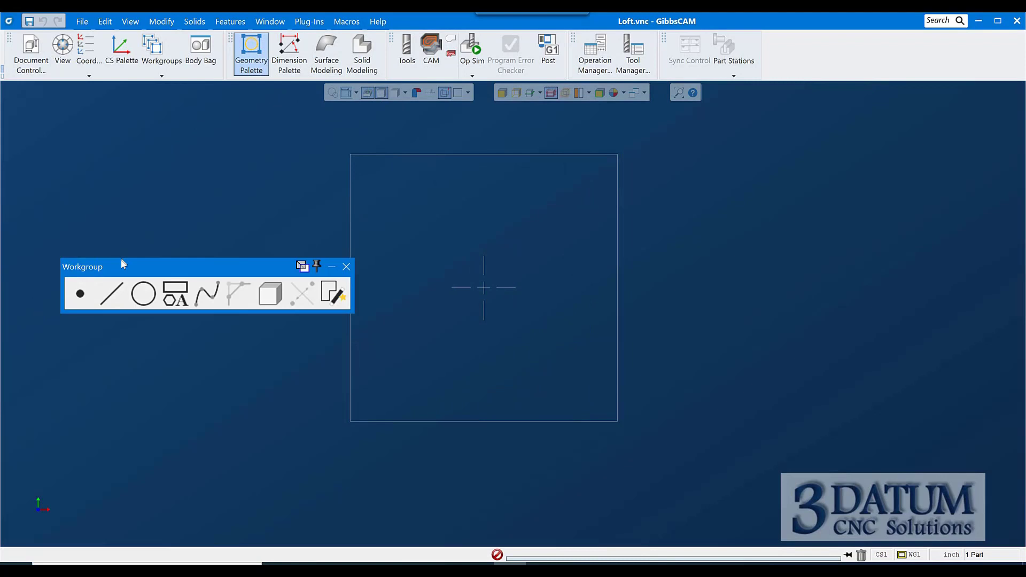
{"action": "left_click_drag", "start_coordinate": [123, 263], "coordinate": [95, 182]}
{"action": "left_click", "coordinate": [117, 212]}
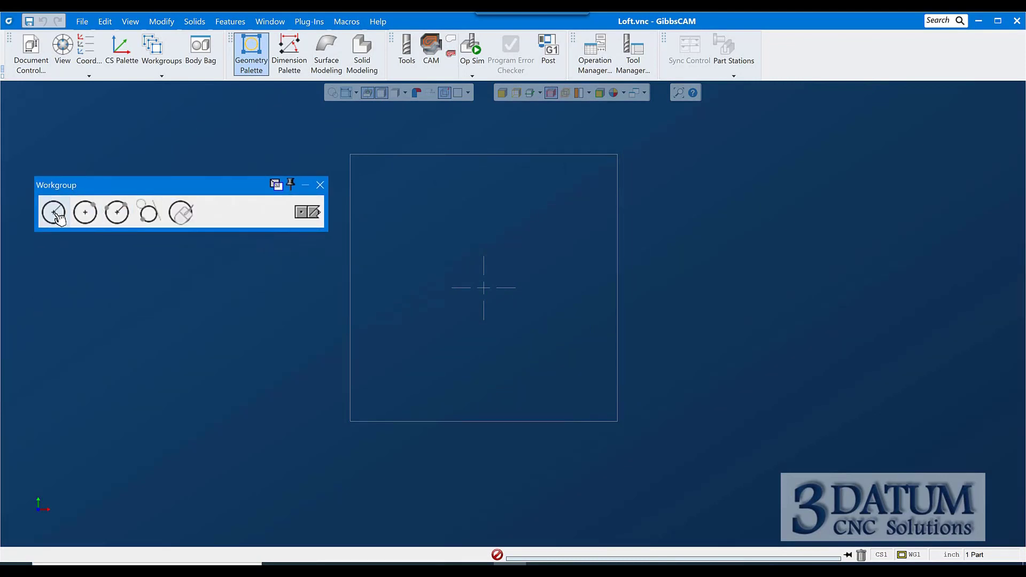
{"action": "left_click", "coordinate": [55, 213]}
{"action": "left_click", "coordinate": [53, 207]}
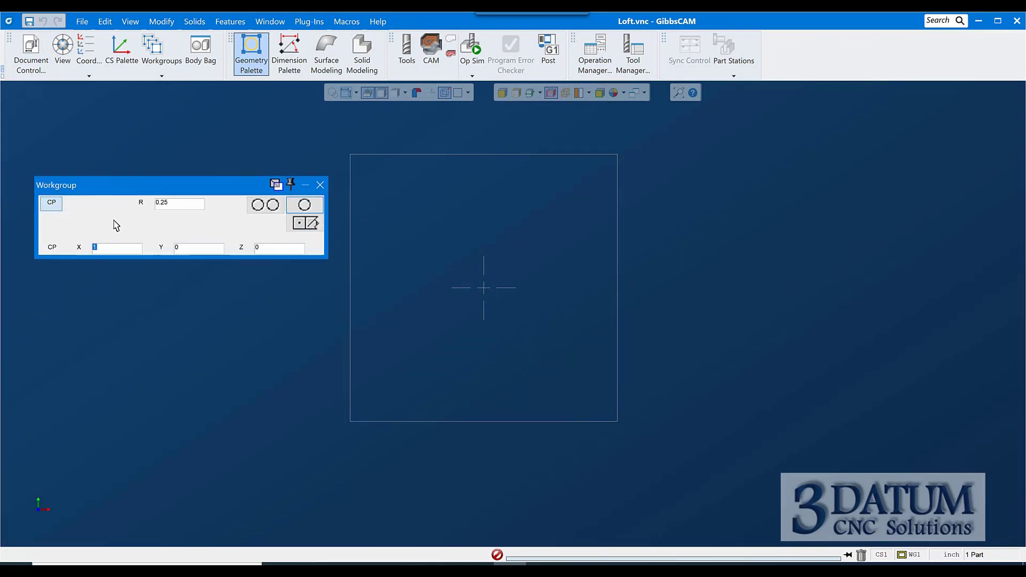
{"action": "type", "text": "0"}
{"action": "left_click", "coordinate": [22, 55]}
{"action": "left_click", "coordinate": [21, 55]}
{"action": "key", "text": "Return"}
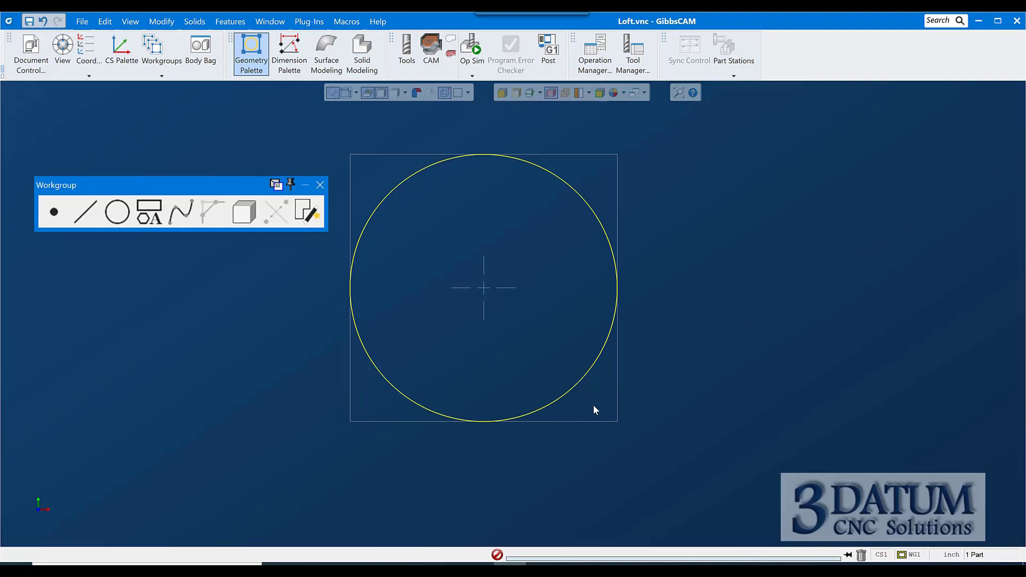
{"action": "key", "text": "ctrl+i"}
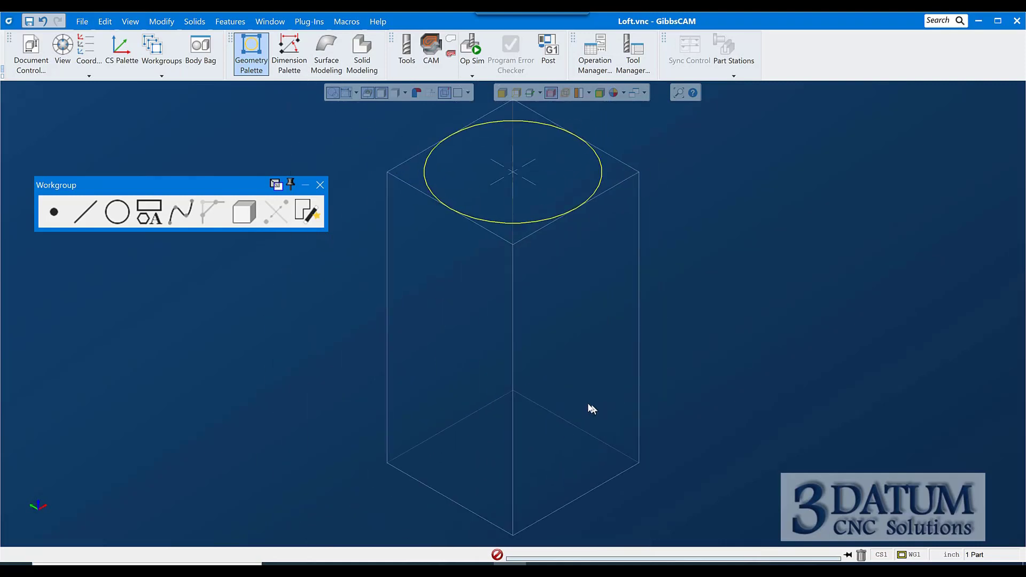
Create a 6-sided polygon with corner distance 2 at the origin and select it
{"action": "left_click", "coordinate": [148, 213]}
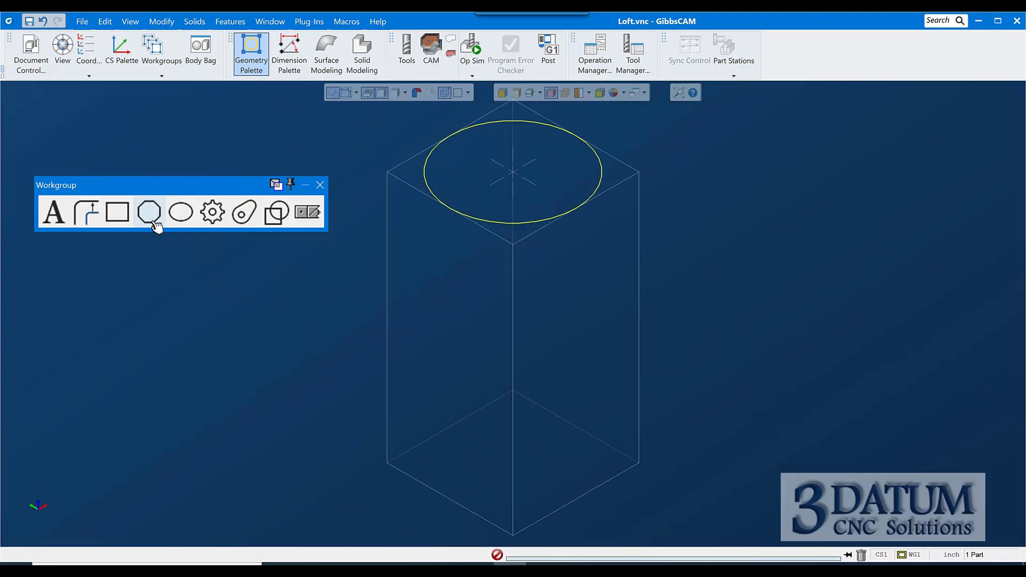
{"action": "left_click", "coordinate": [154, 222]}
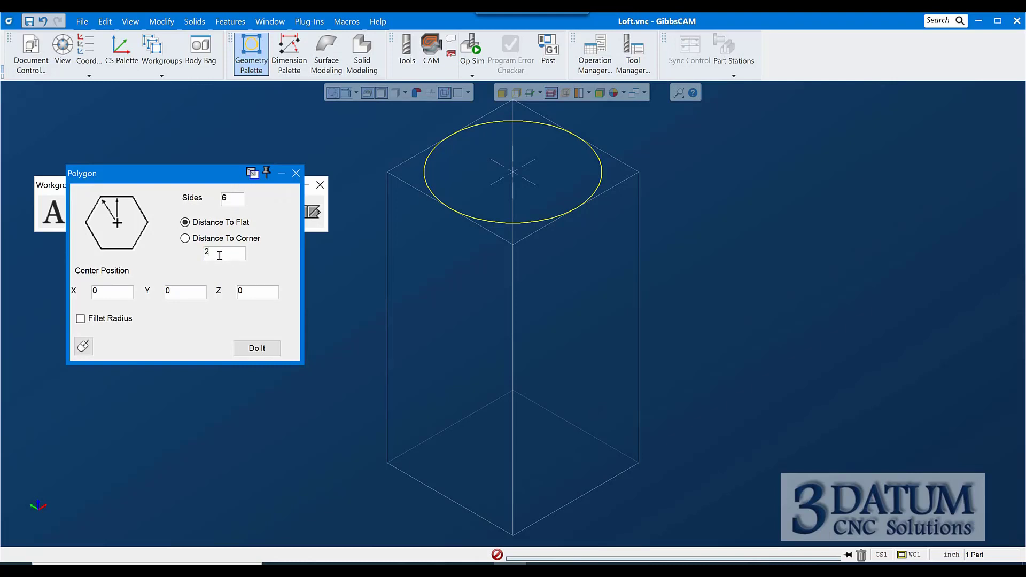
{"action": "left_click", "coordinate": [185, 239]}
{"action": "left_click", "coordinate": [269, 347]}
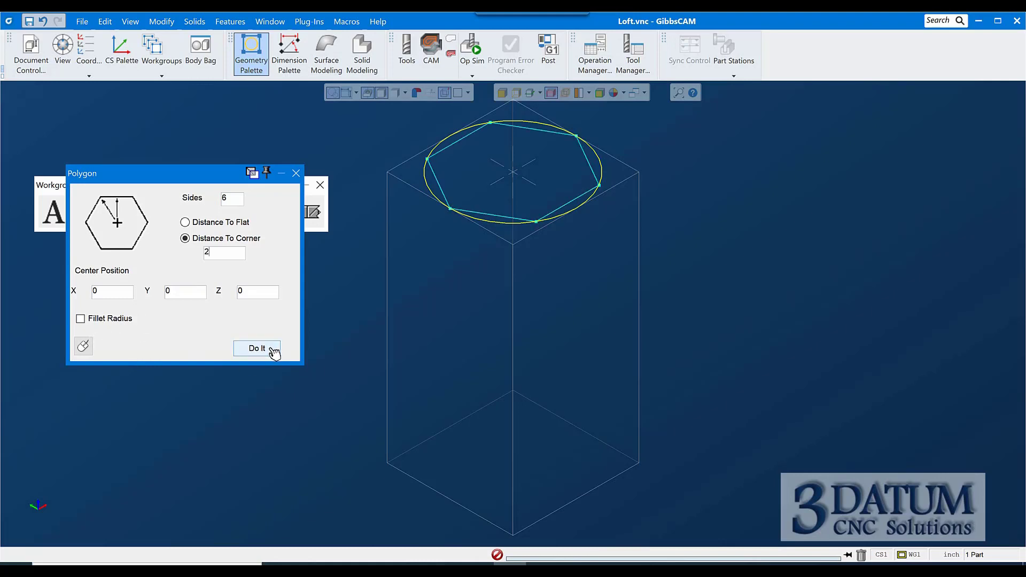
{"action": "left_click", "coordinate": [460, 140]}
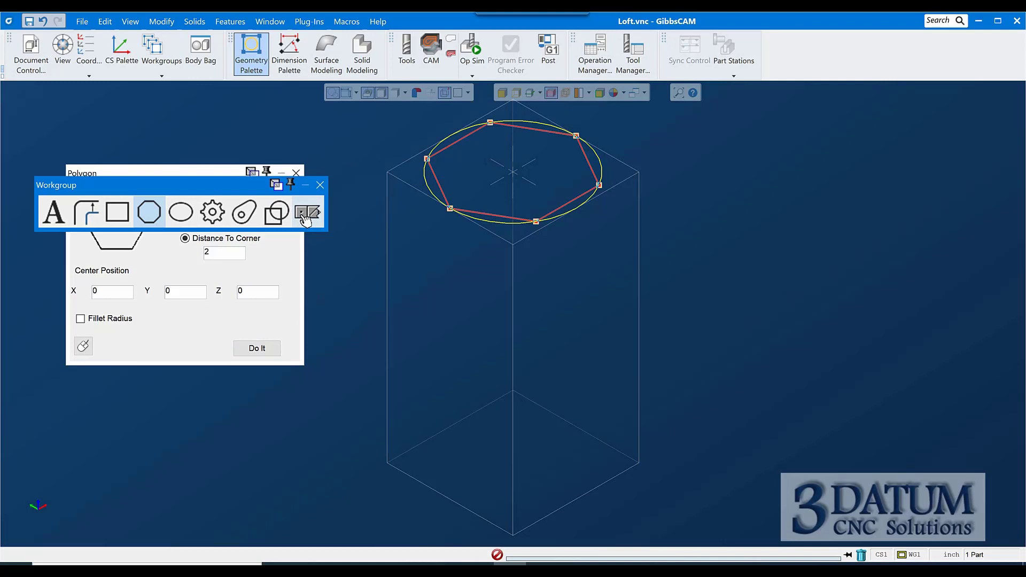
Force the hexagon's depth to Z -8, the stock bottom
{"action": "left_click", "coordinate": [163, 21]}
{"action": "left_click", "coordinate": [173, 67]}
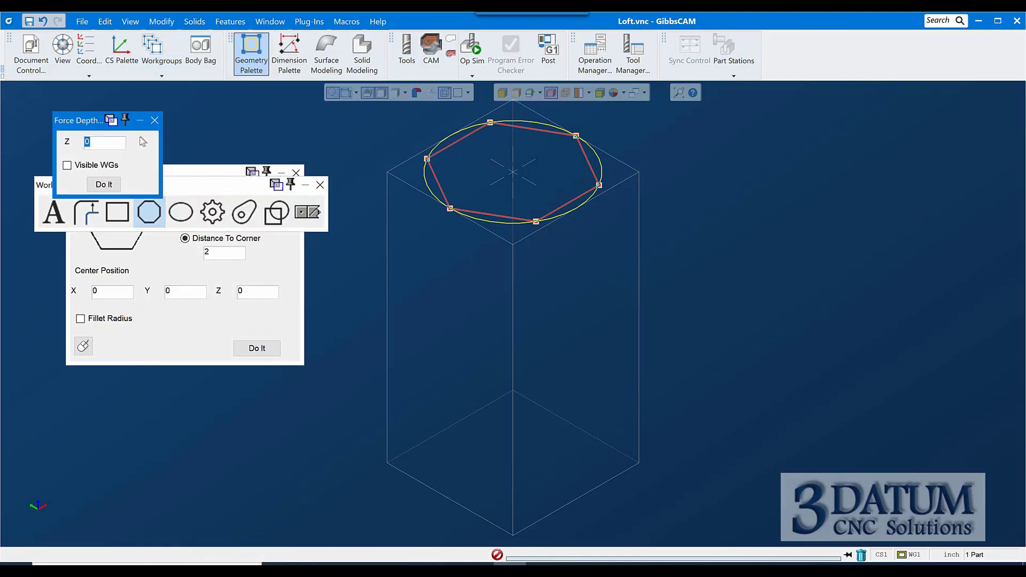
{"action": "type", "text": "-8"}
{"action": "key", "text": "Return"}
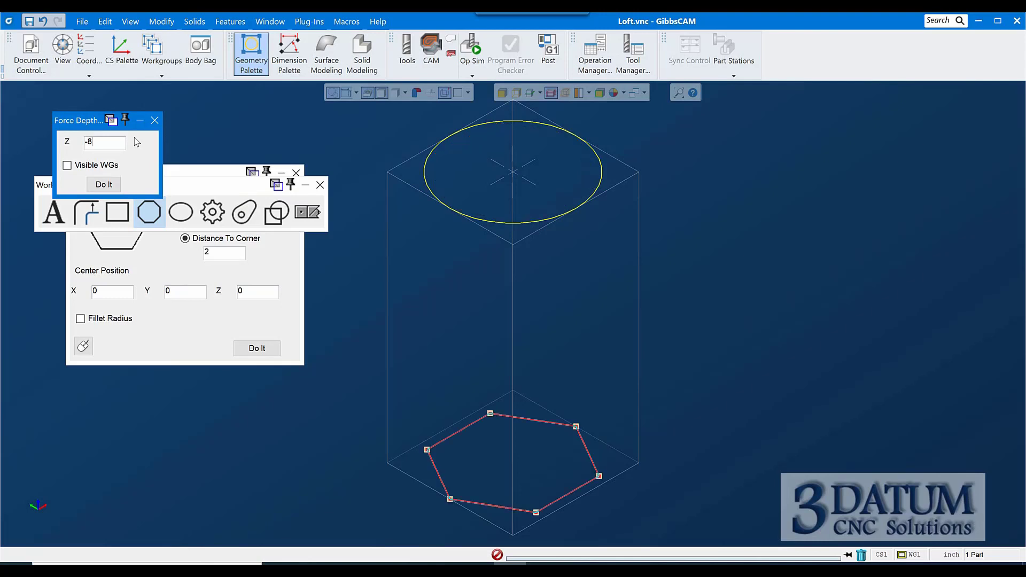
Select the circle instead and pan the top view so both profiles sit down-left
{"action": "key", "text": "ctrl+1"}
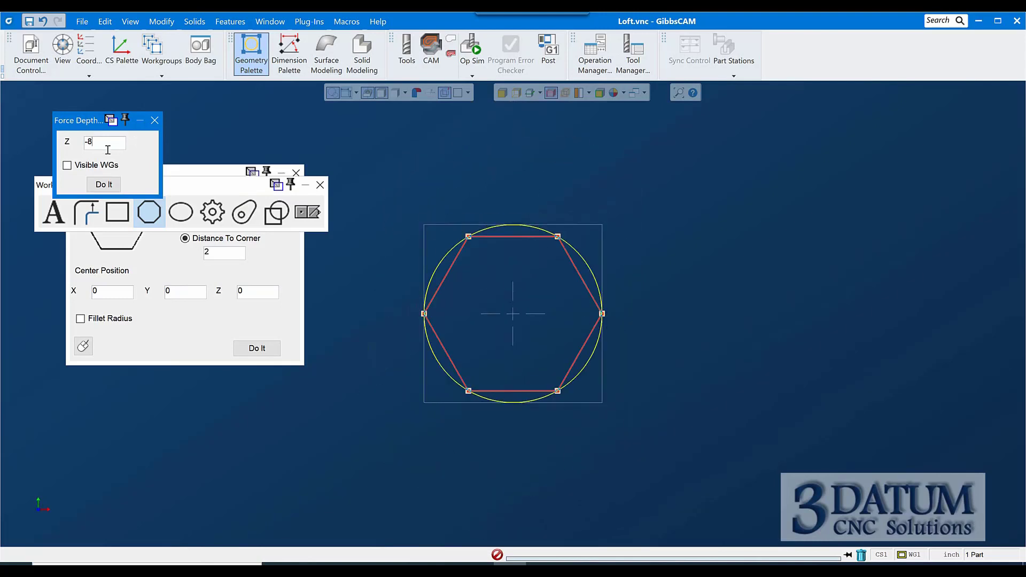
{"action": "left_click", "coordinate": [495, 208]}
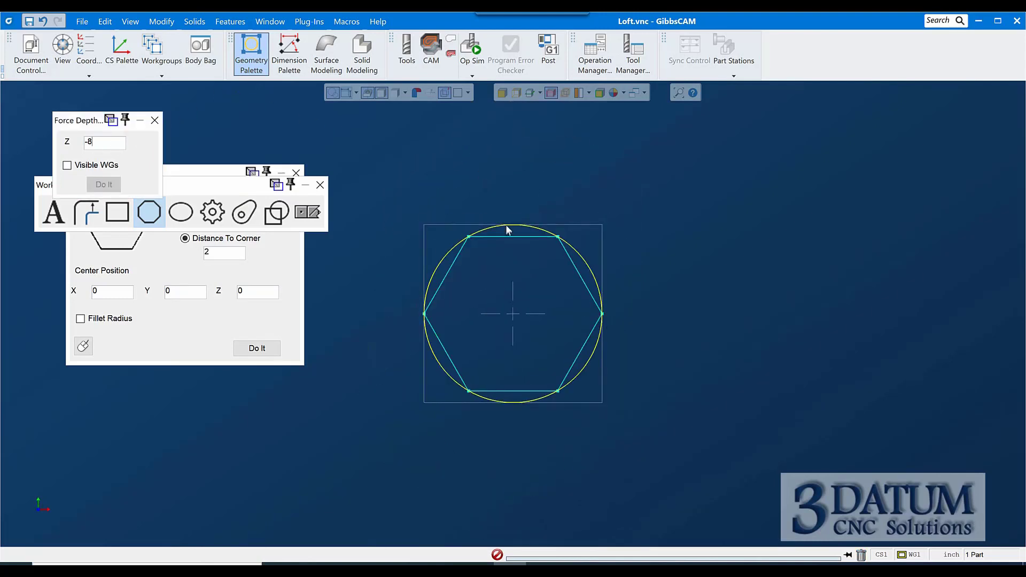
{"action": "left_click", "coordinate": [507, 226]}
{"action": "middle_click_drag", "start_coordinate": [605, 259], "coordinate": [508, 308]}
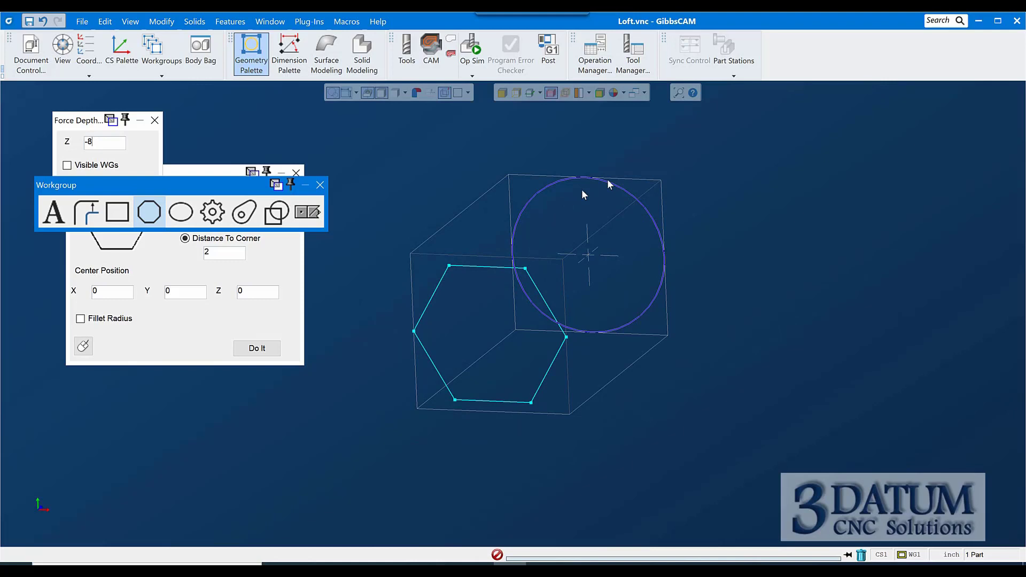
{"action": "middle_click_drag", "start_coordinate": [581, 190], "coordinate": [823, 352]}
{"action": "key", "text": "Home"}
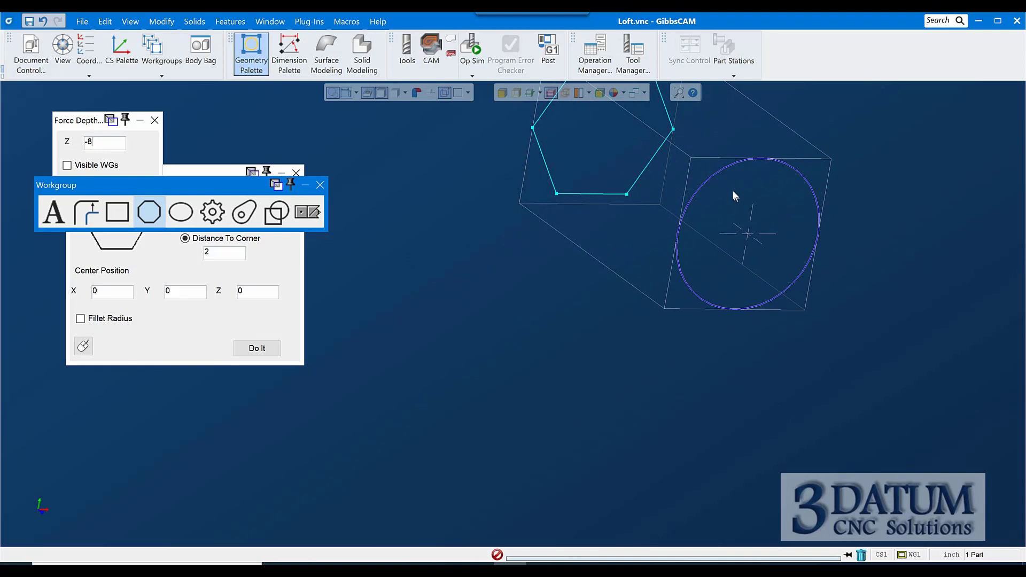
{"action": "middle_click_drag", "start_coordinate": [617, 201], "coordinate": [451, 281], "text": "shift"}
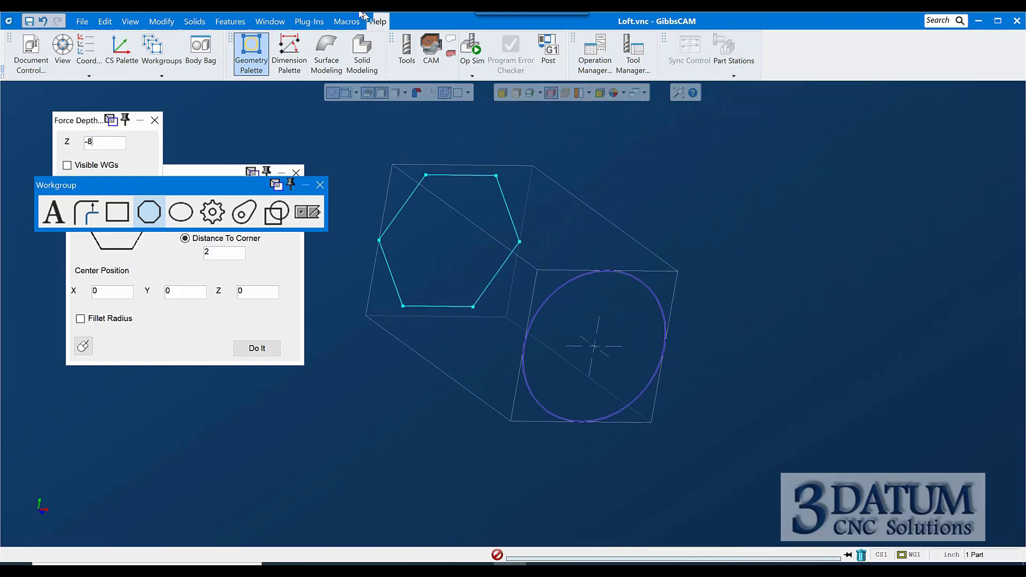
Split the circle into 6 equally spaced segments with GeoEdit Split
{"action": "left_click", "coordinate": [306, 21]}
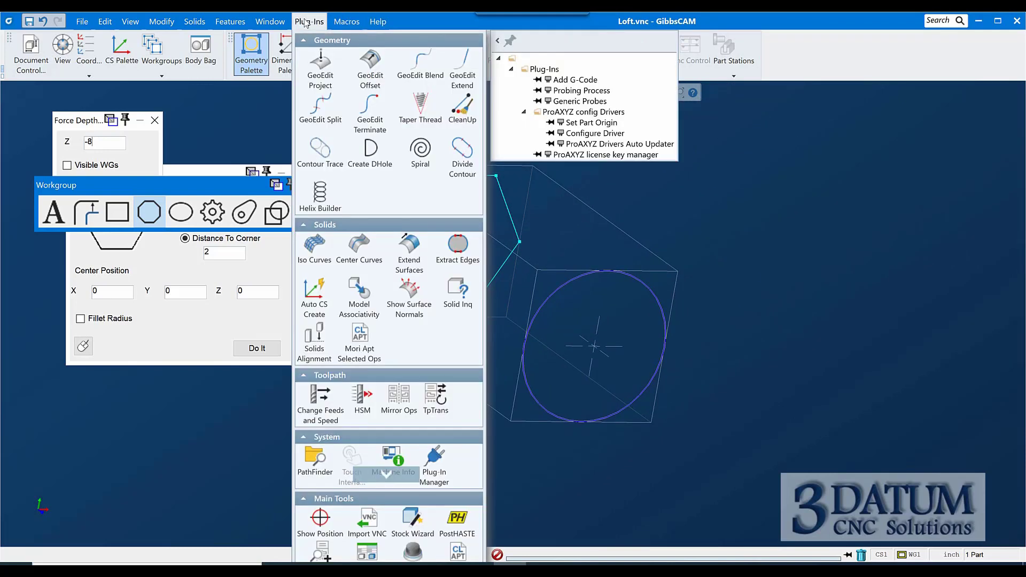
{"action": "left_click", "coordinate": [314, 115]}
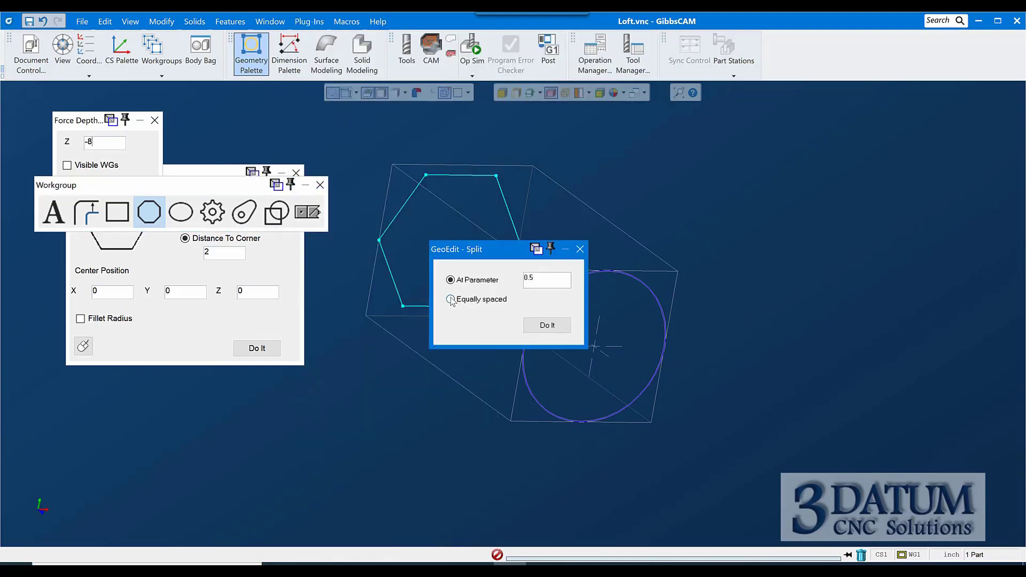
{"action": "left_click", "coordinate": [451, 300]}
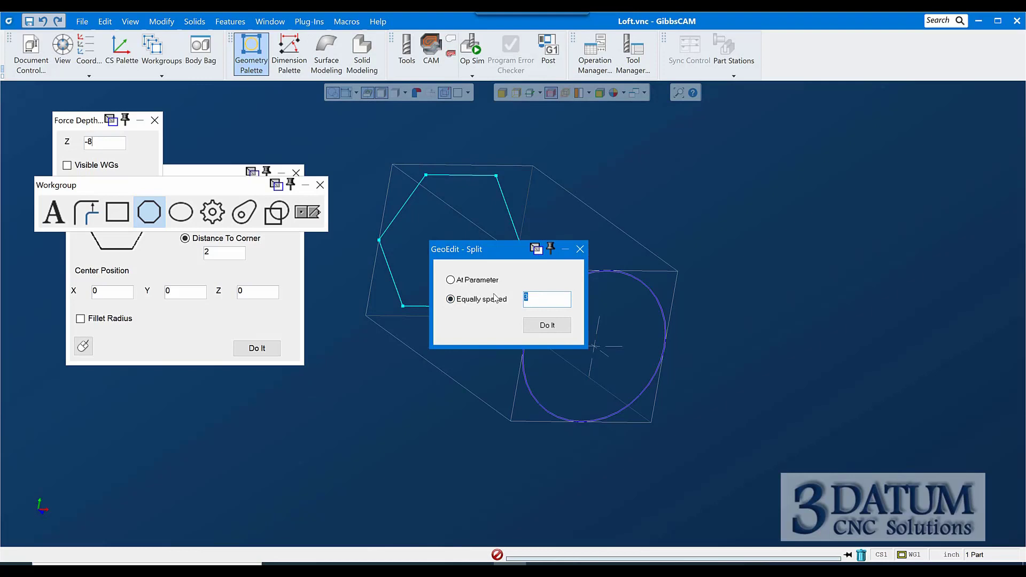
{"action": "type", "text": "6"}
{"action": "left_click", "coordinate": [547, 325]}
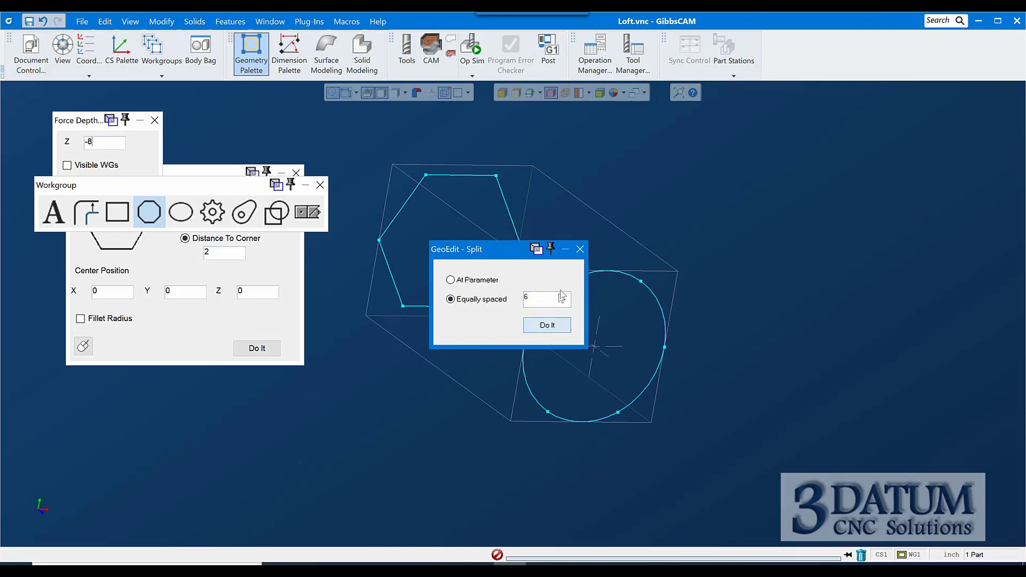
{"action": "left_click", "coordinate": [579, 249]}
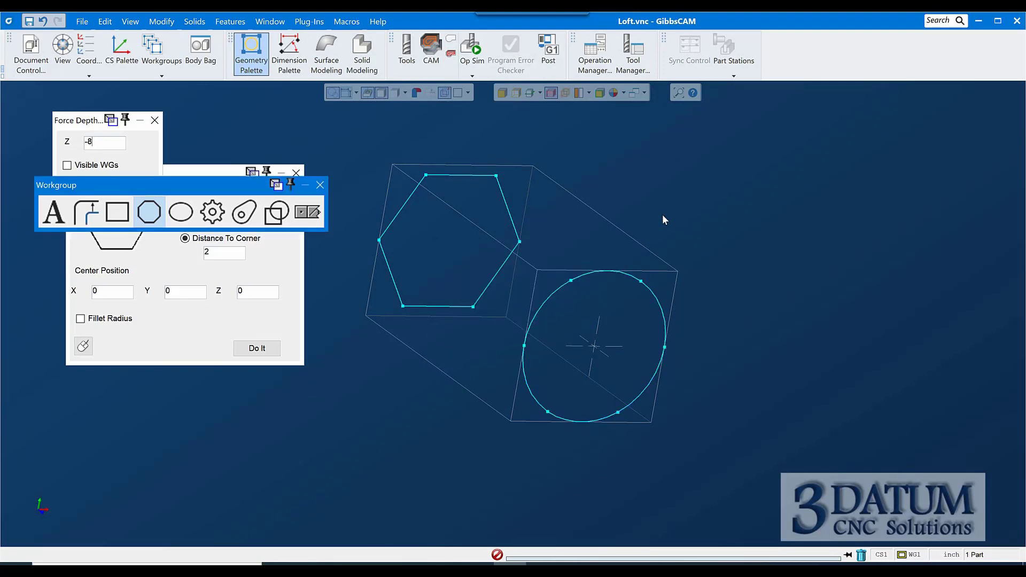
Orbit to see the hexagon and circle side by side, and close the polygon options
{"action": "key", "text": "ctrl+1"}
{"action": "middle_click_drag", "start_coordinate": [575, 175], "coordinate": [575, 205]}
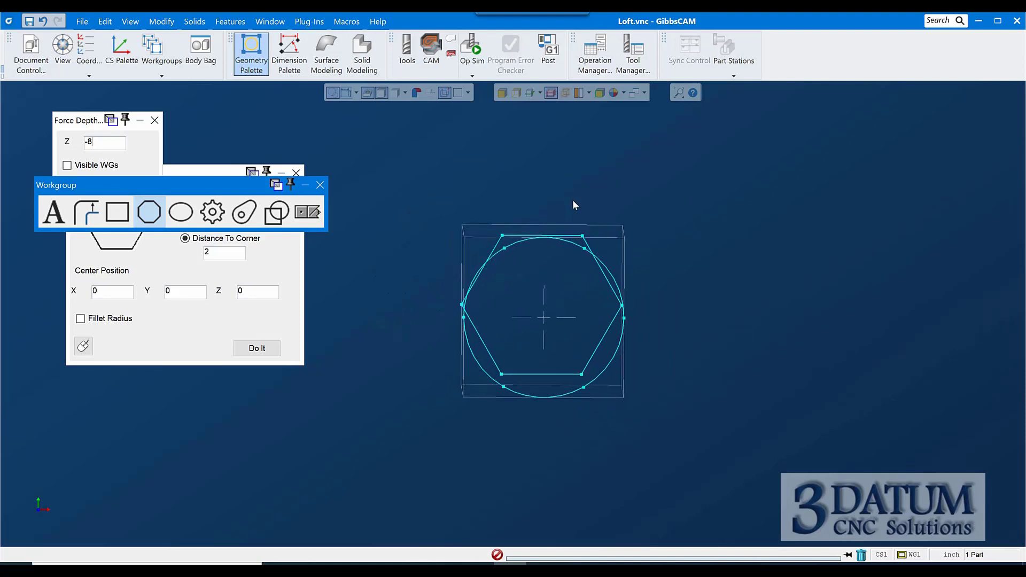
{"action": "middle_click_drag", "start_coordinate": [538, 265], "coordinate": [534, 220]}
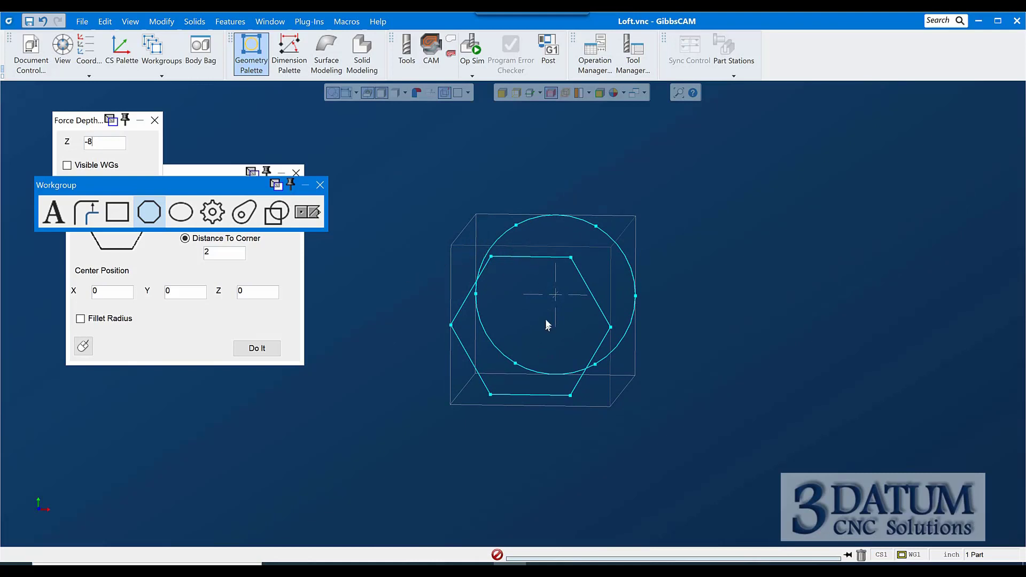
{"action": "middle_click_drag", "start_coordinate": [526, 325], "coordinate": [716, 308]}
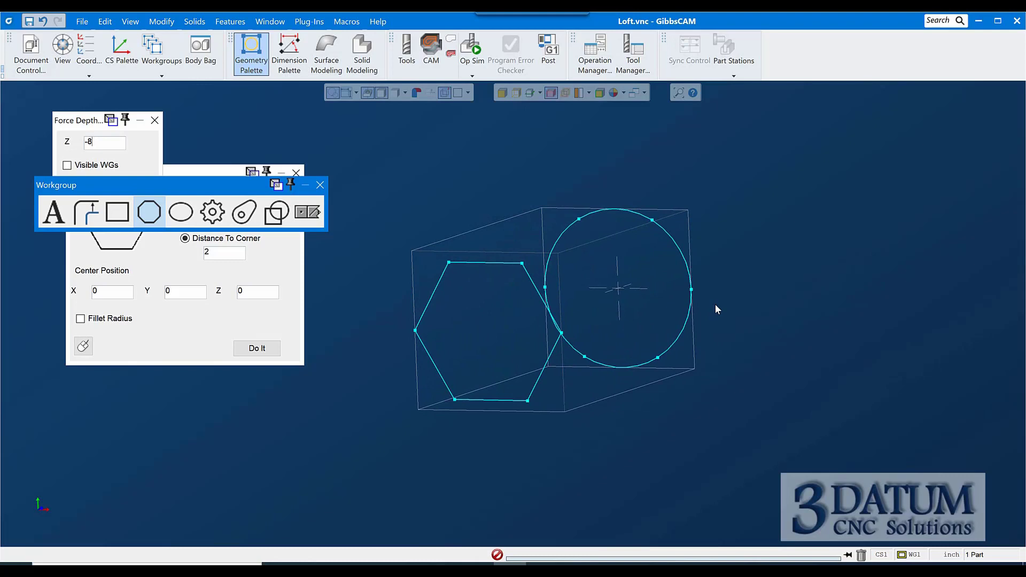
{"action": "left_click", "coordinate": [307, 212]}
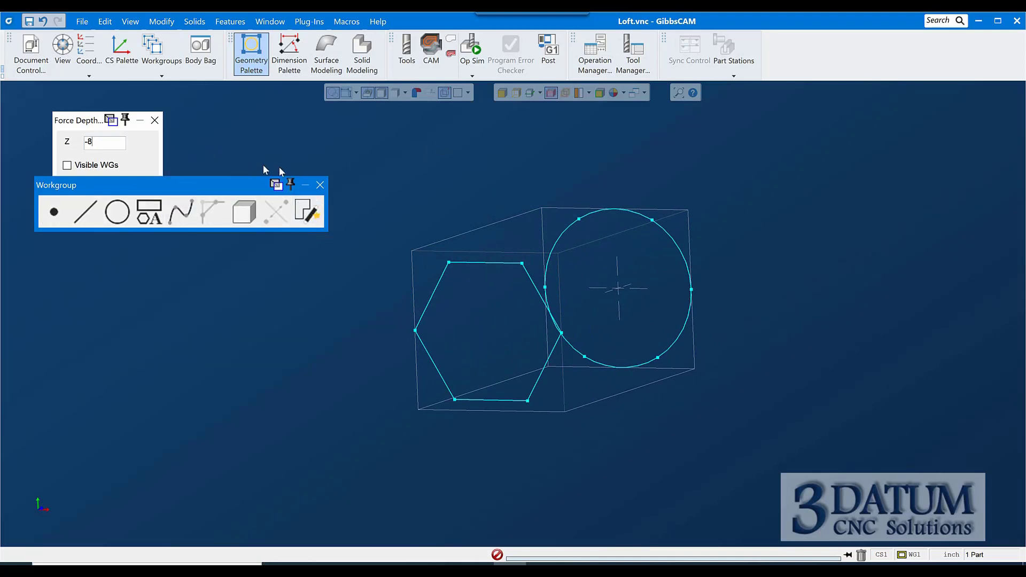
Start a Loft solid and pick matching top-left start points on the circle and hexagon
{"action": "left_click", "coordinate": [319, 185]}
{"action": "left_click", "coordinate": [361, 63]}
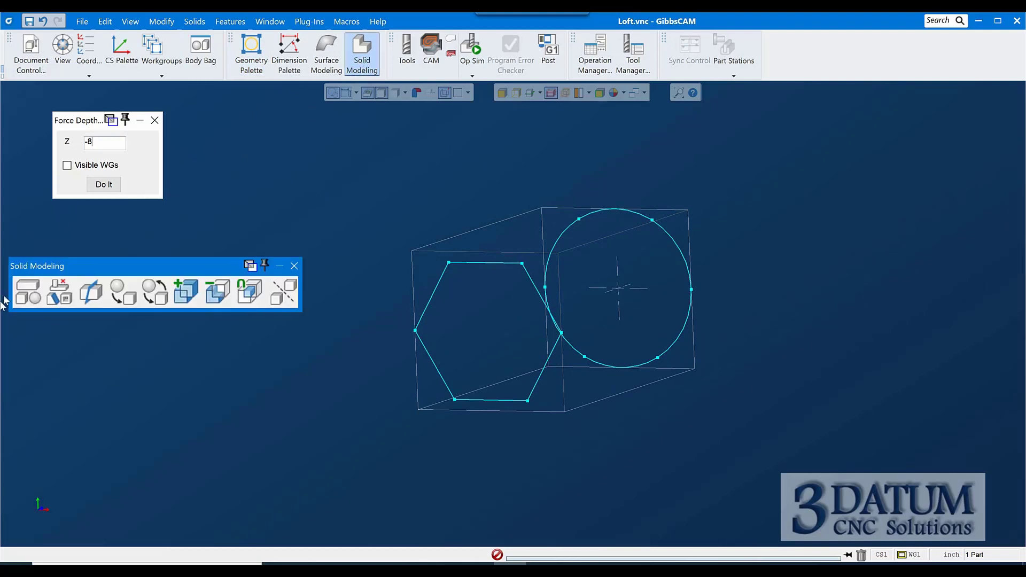
{"action": "left_click", "coordinate": [28, 291]}
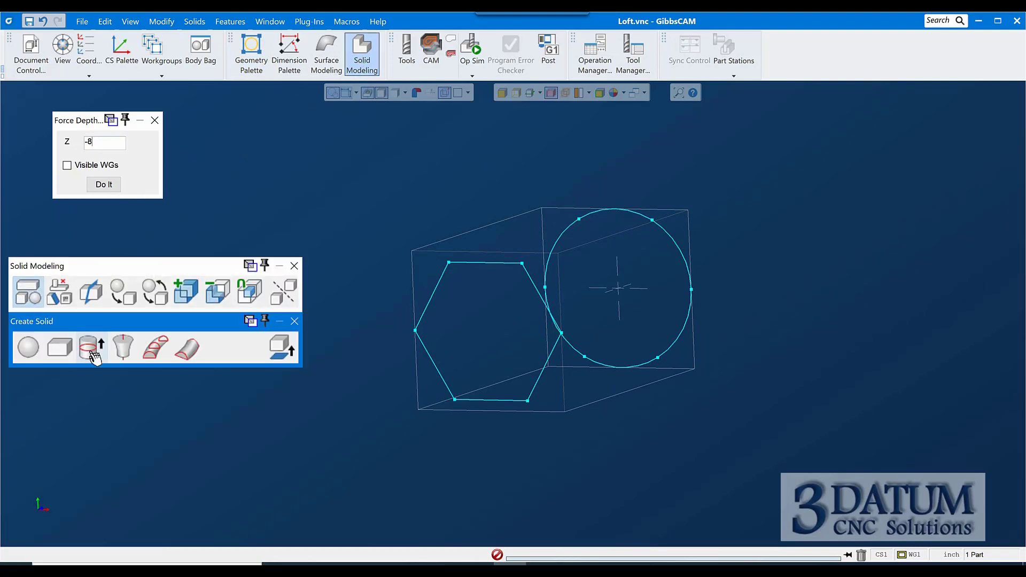
{"action": "left_click", "coordinate": [155, 353]}
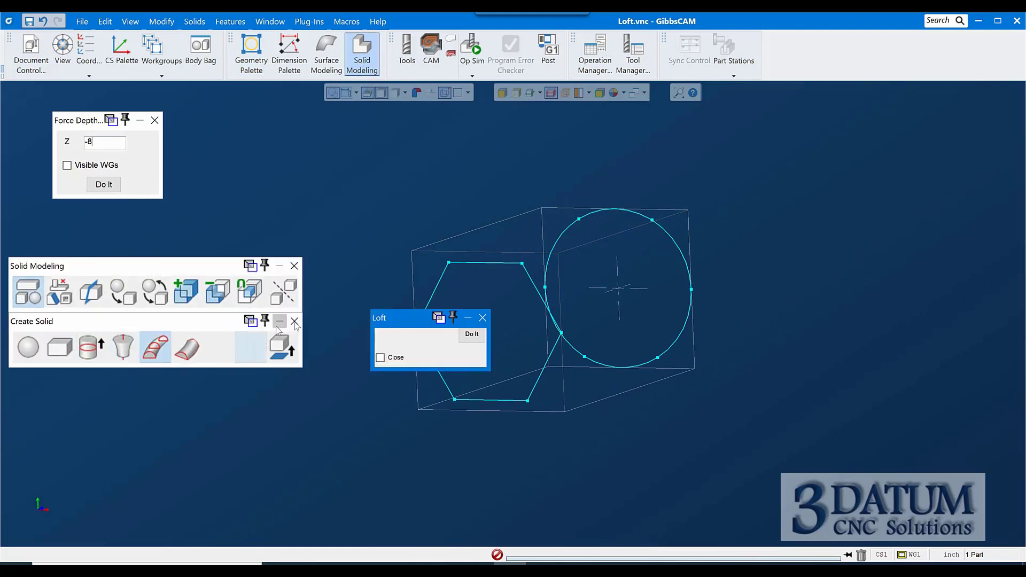
{"action": "left_click_drag", "start_coordinate": [389, 318], "coordinate": [154, 383]}
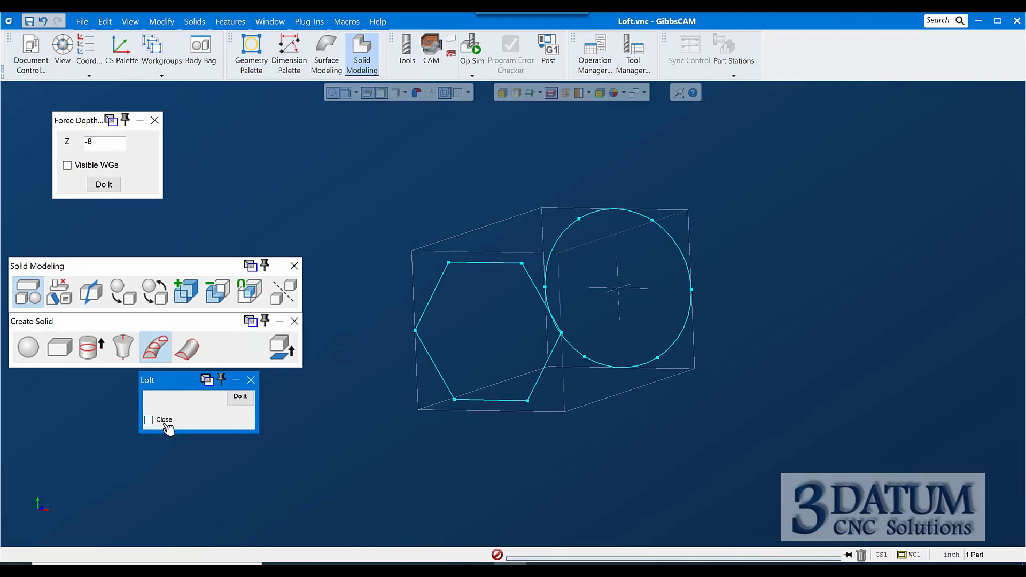
{"action": "left_click", "coordinate": [579, 218]}
{"action": "left_click", "coordinate": [448, 262]}
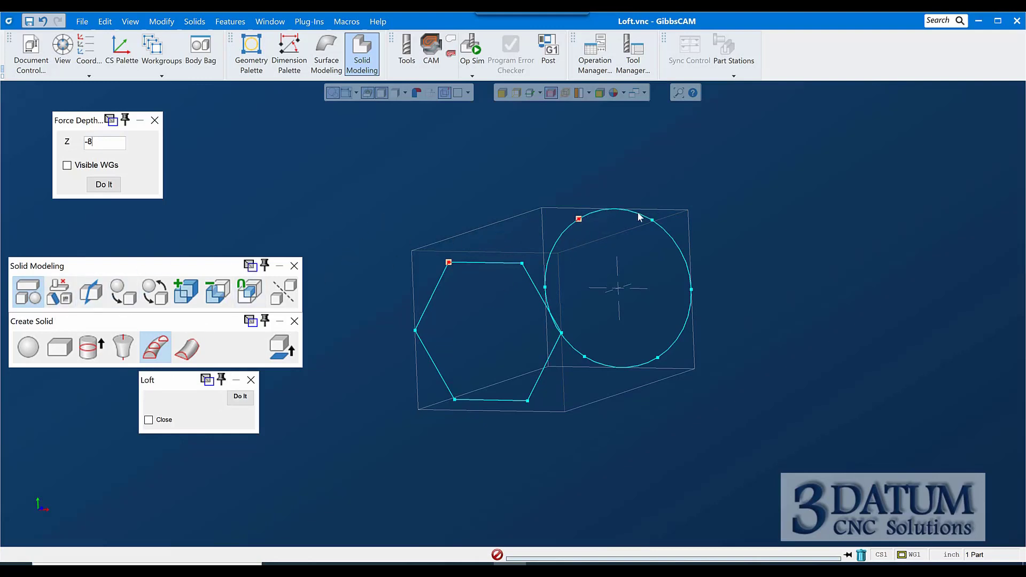
{"action": "middle_click_drag", "start_coordinate": [545, 273], "coordinate": [302, 275]}
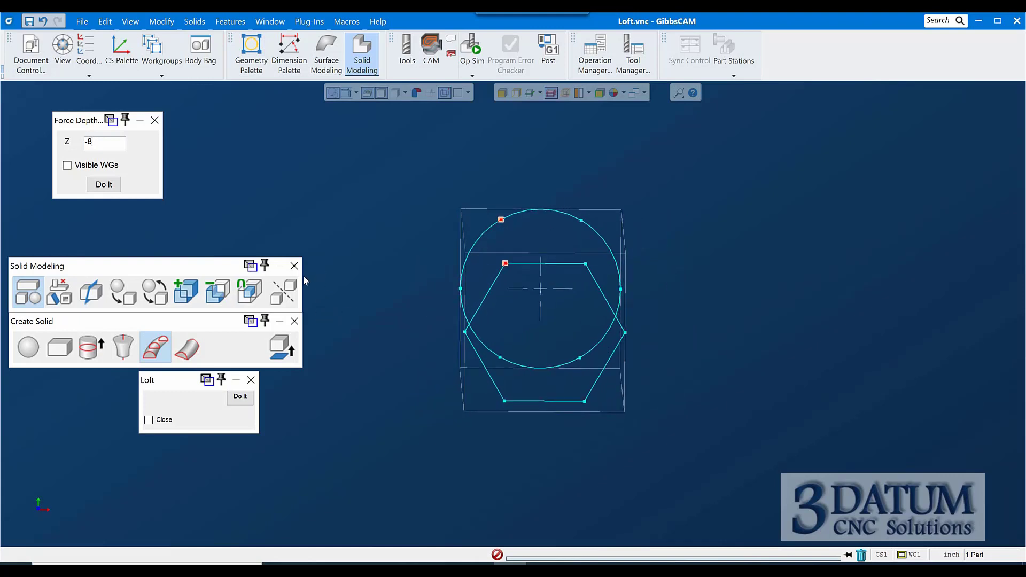
Create the hexagon-to-circle loft and orbit around it to inspect it
{"action": "left_click", "coordinate": [243, 404]}
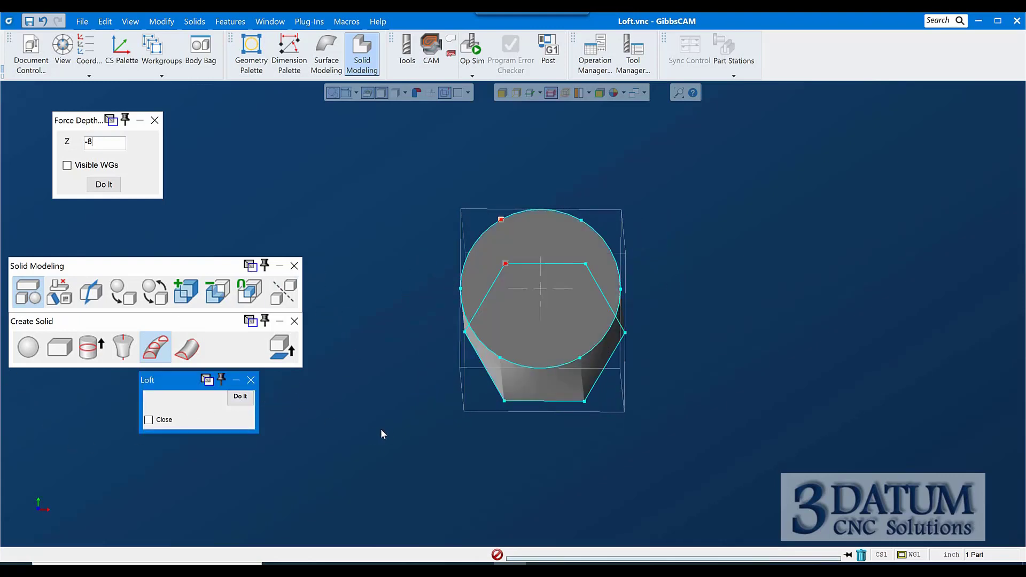
{"action": "mouse_move", "coordinate": [435, 429]}
{"action": "middle_mouse_down"}
{"action": "mouse_move", "coordinate": [595, 199]}
{"action": "mouse_move", "coordinate": [587, 276]}
{"action": "mouse_move", "coordinate": [622, 131]}
{"action": "mouse_move", "coordinate": [561, 326]}
{"action": "middle_mouse_up"}
{"action": "middle_click_drag", "start_coordinate": [504, 464], "coordinate": [571, 235]}
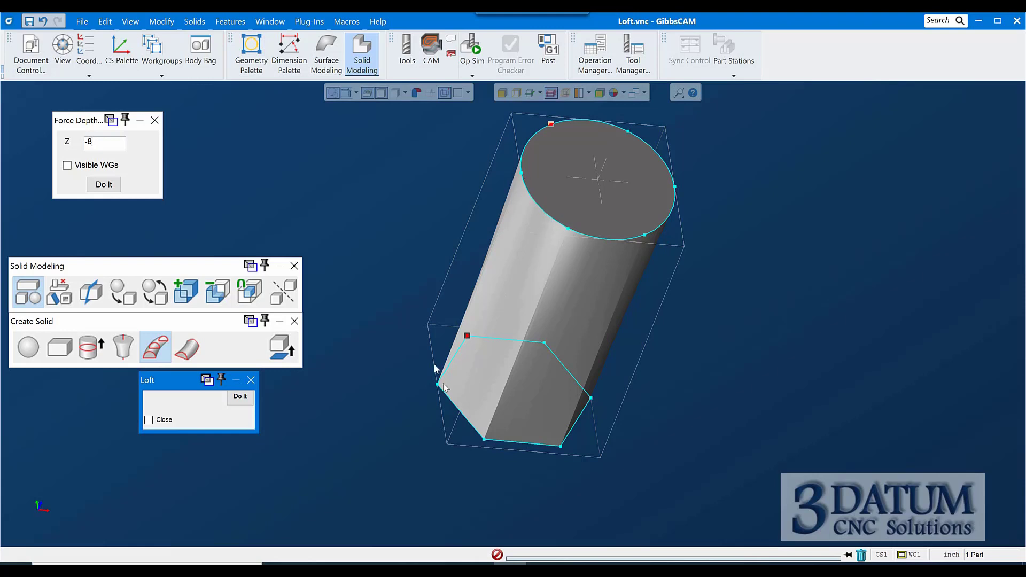
{"action": "middle_click_drag", "start_coordinate": [603, 192], "coordinate": [478, 300]}
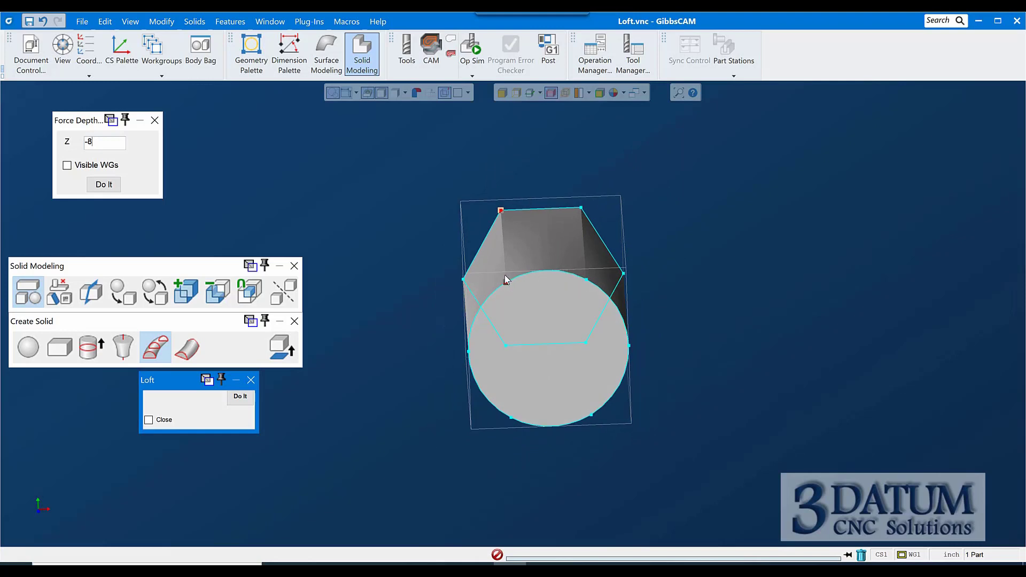
Pick the six corresponding hexagon vertex and circle point pairs
{"action": "left_click", "coordinate": [250, 380]}
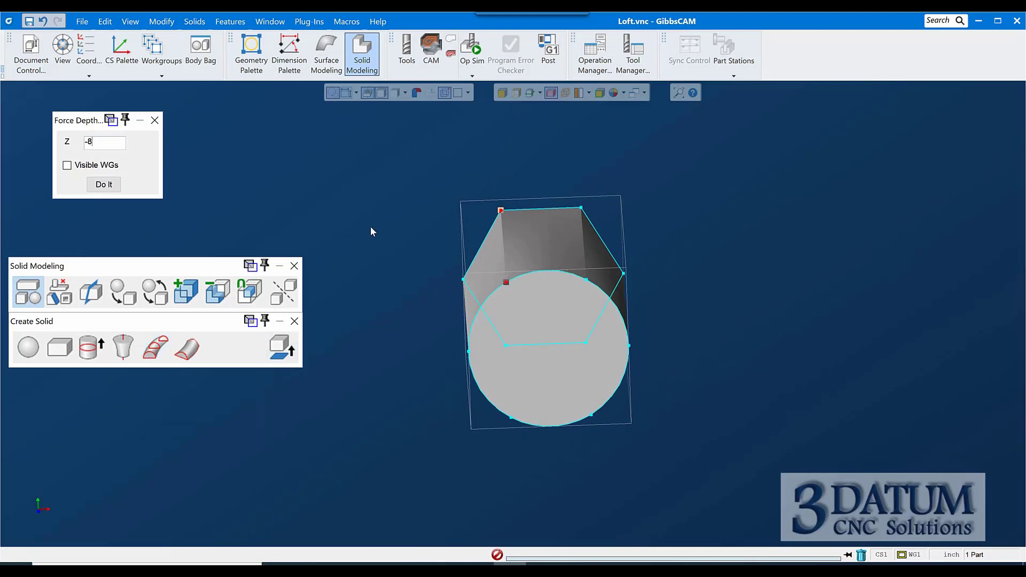
{"action": "left_click", "coordinate": [506, 283]}
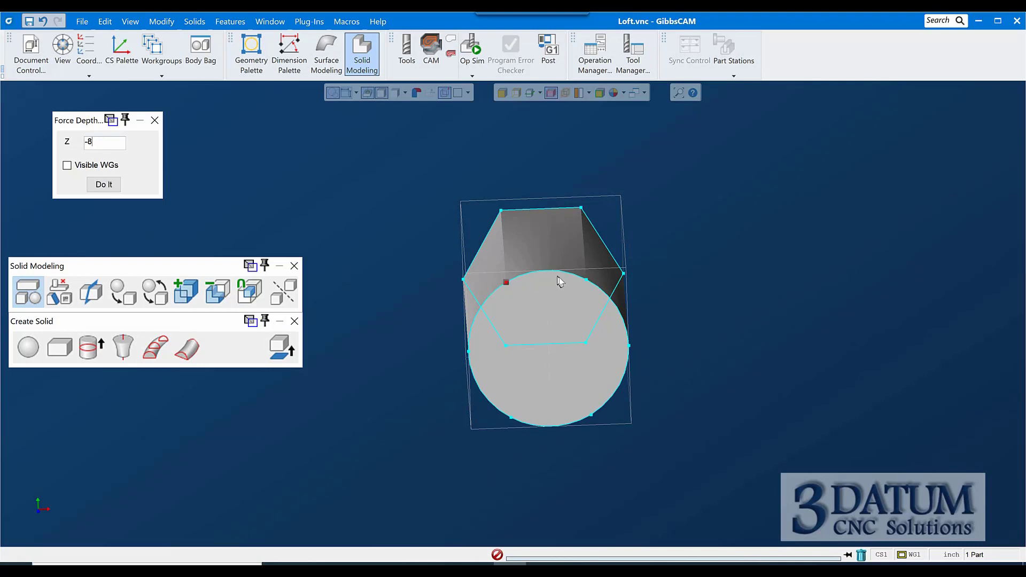
{"action": "left_click", "coordinate": [629, 346]}
{"action": "left_click", "coordinate": [589, 415]}
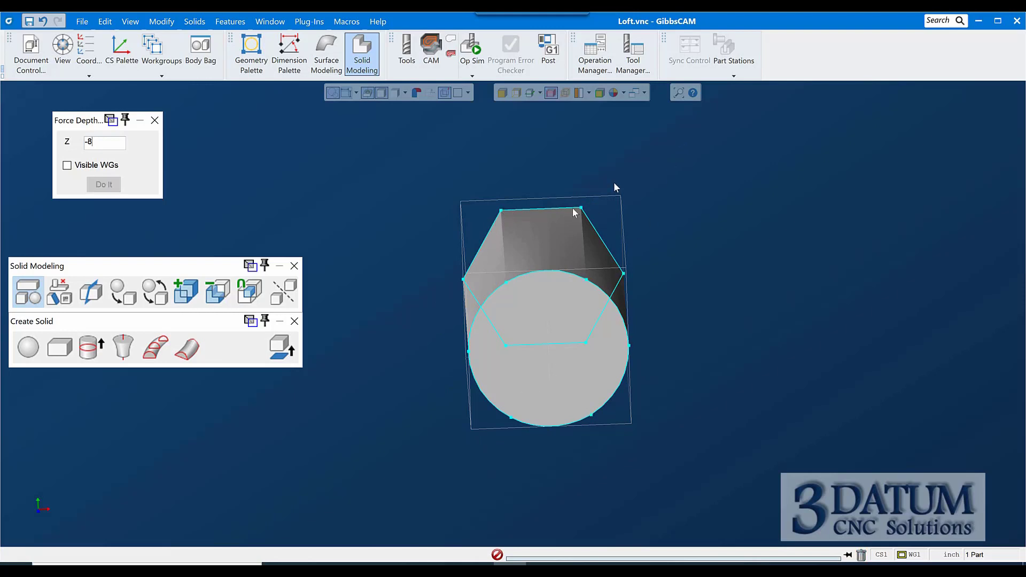
{"action": "left_click", "coordinate": [506, 281]}
{"action": "left_click", "coordinate": [586, 280]}
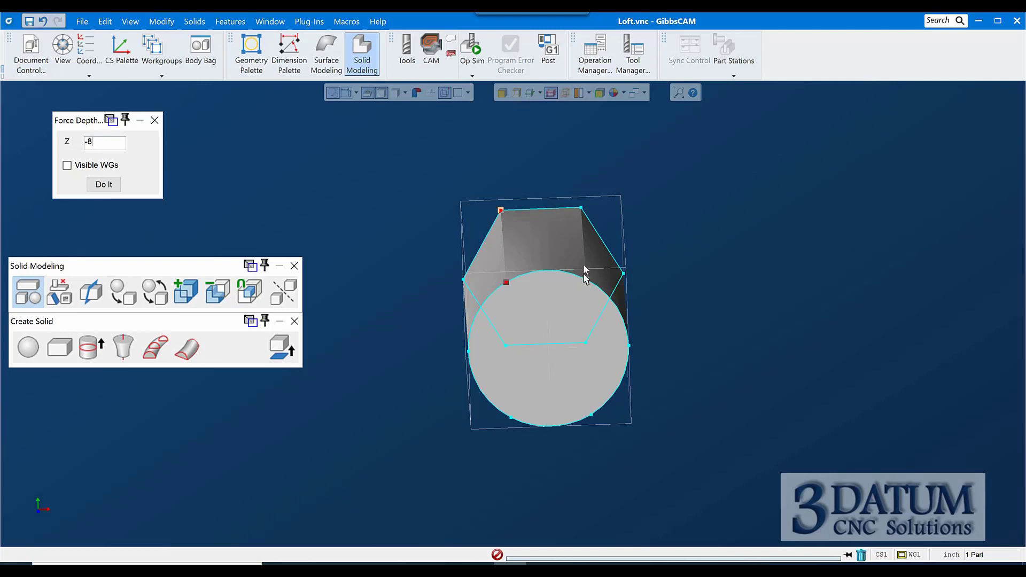
{"action": "left_click", "coordinate": [628, 347]}
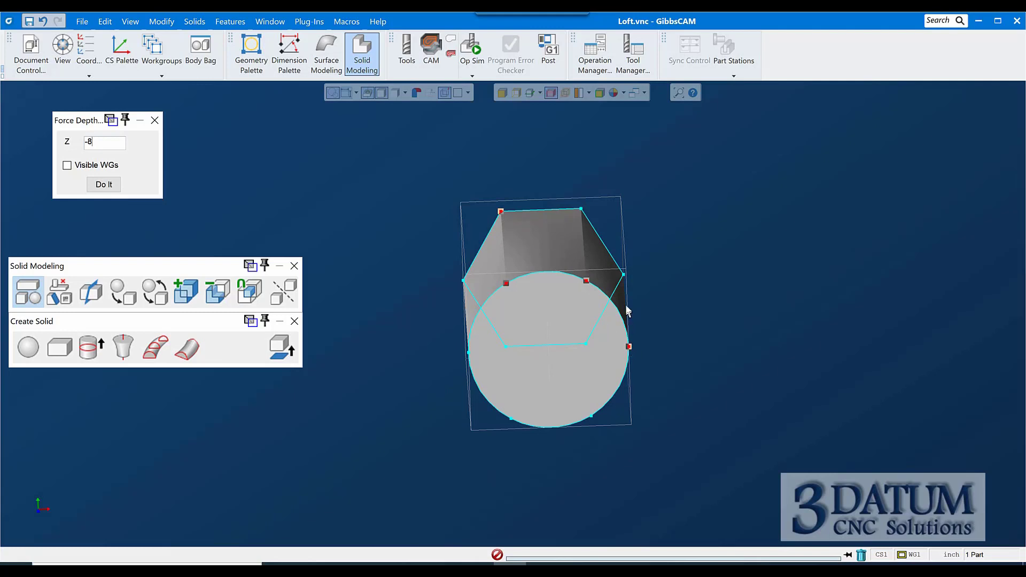
{"action": "left_click", "coordinate": [623, 275]}
{"action": "left_click", "coordinate": [591, 416]}
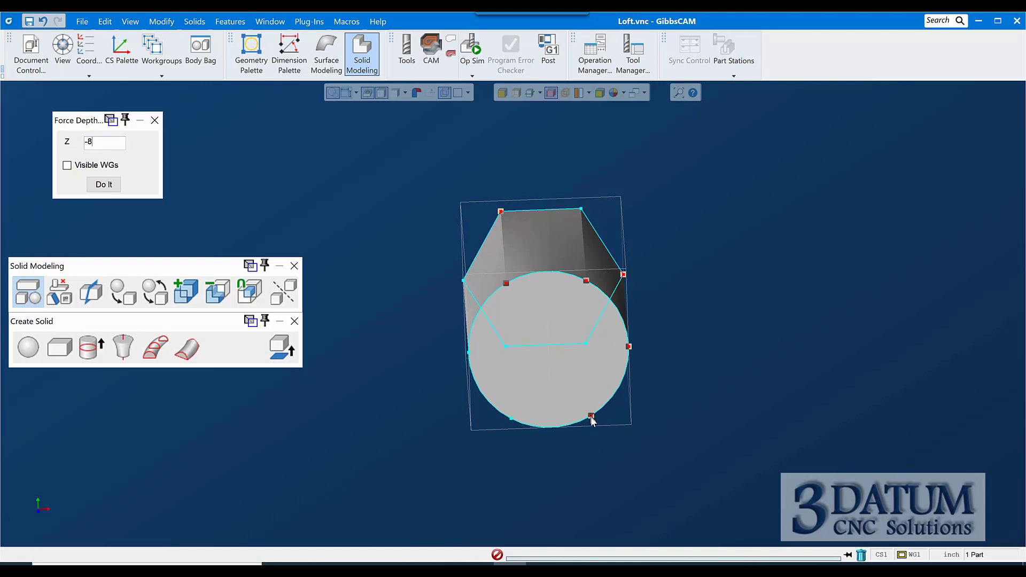
{"action": "left_click", "coordinate": [585, 344]}
{"action": "left_click", "coordinate": [511, 417]}
{"action": "left_click", "coordinate": [505, 348]}
{"action": "left_click", "coordinate": [468, 353]}
{"action": "left_click", "coordinate": [462, 280]}
Store the lofted solid in the Body Bag as Loft(1) and clear the selection
{"action": "right_click", "coordinate": [549, 375]}
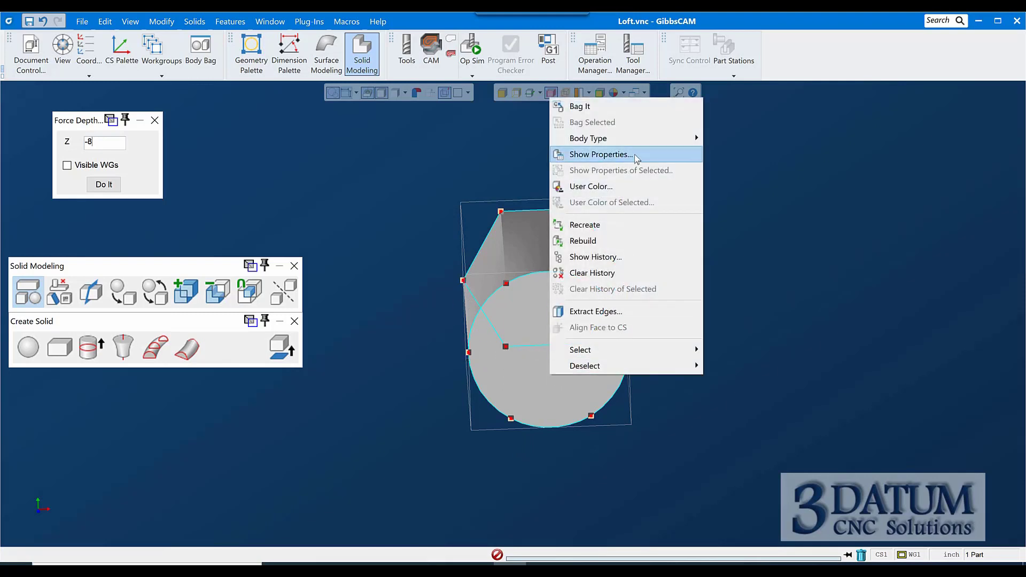
{"action": "left_click", "coordinate": [621, 107]}
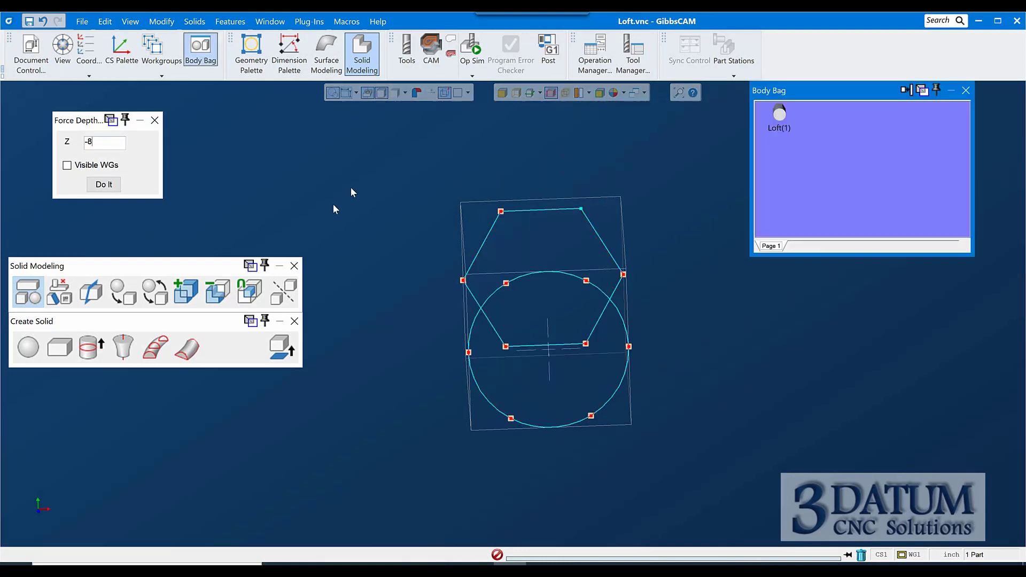
{"action": "left_click", "coordinate": [507, 196]}
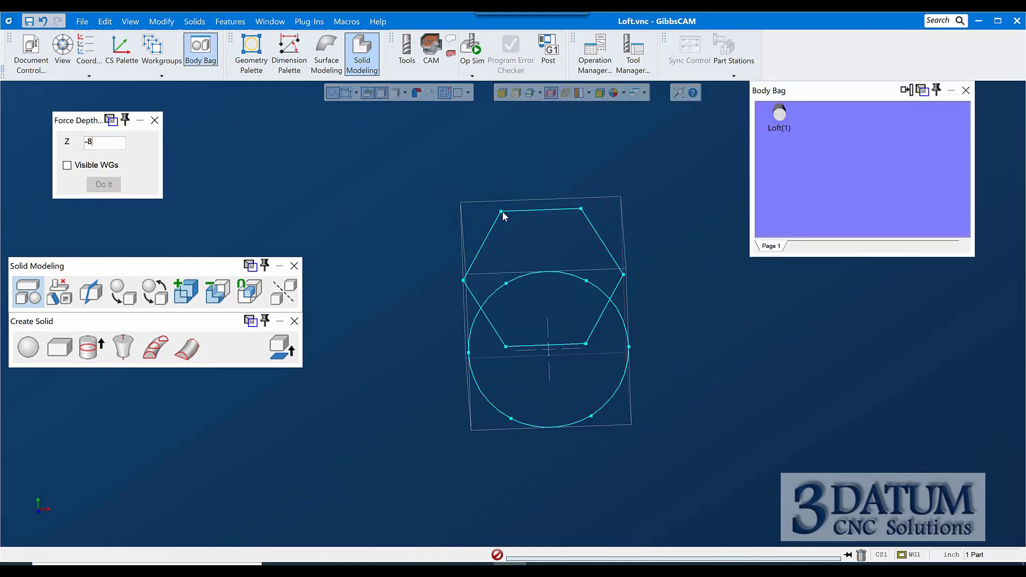
Reselect the six hexagon-circle point pairs and rebuild the loft through them
{"action": "left_click", "coordinate": [505, 283], "text": "shift"}
{"action": "left_click", "coordinate": [581, 208], "text": "shift"}
{"action": "left_click", "coordinate": [586, 281], "text": "shift"}
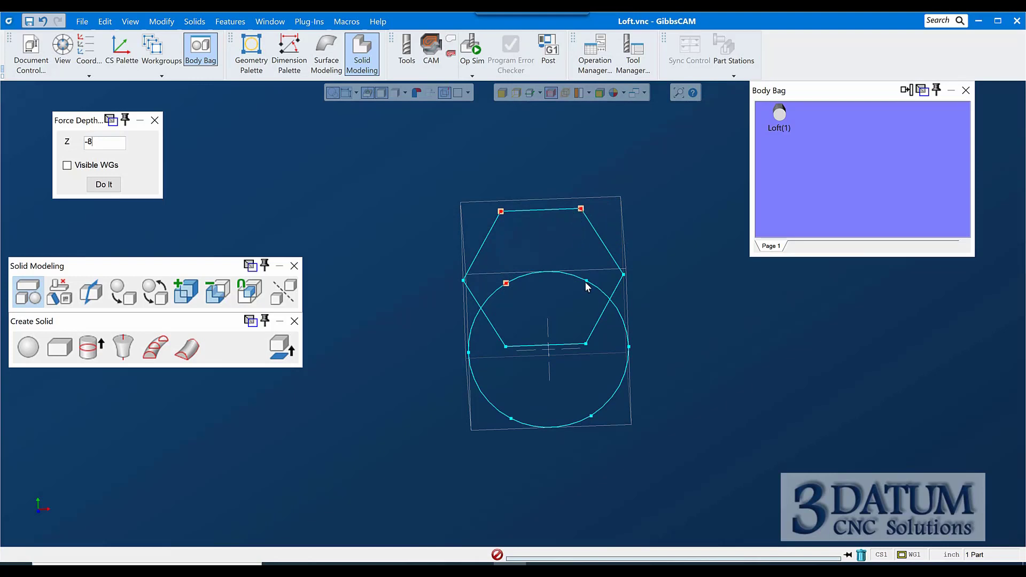
{"action": "left_click", "coordinate": [623, 274], "text": "shift"}
{"action": "left_click", "coordinate": [585, 345], "text": "shift"}
{"action": "left_click", "coordinate": [505, 347], "text": "shift"}
{"action": "left_click", "coordinate": [511, 417], "text": "shift"}
{"action": "left_click", "coordinate": [463, 280], "text": "shift"}
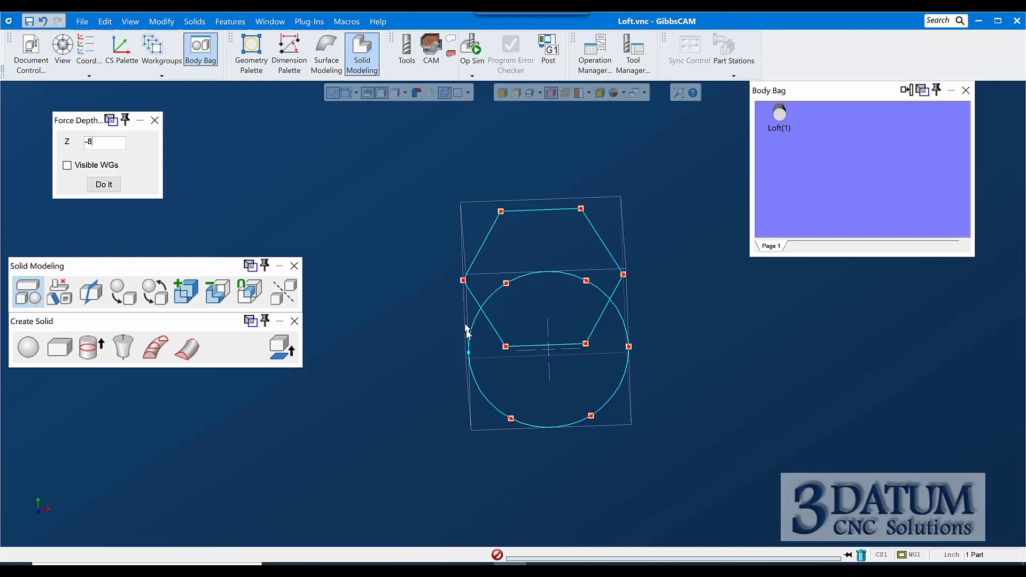
{"action": "left_click", "coordinate": [468, 352], "text": "shift"}
{"action": "left_click", "coordinate": [156, 358]}
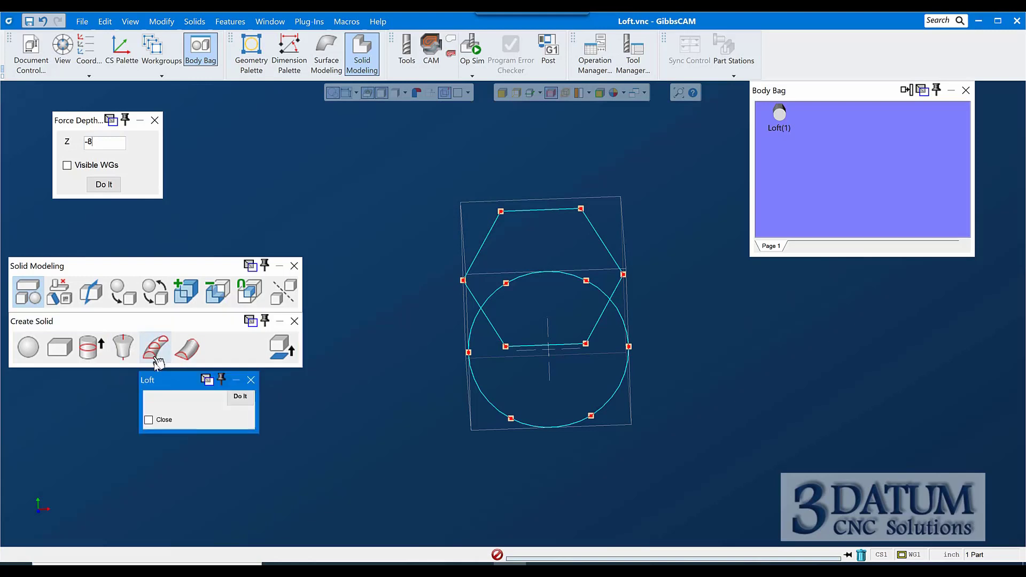
{"action": "left_click", "coordinate": [240, 397]}
{"action": "middle_click_drag", "start_coordinate": [447, 421], "coordinate": [505, 325]}
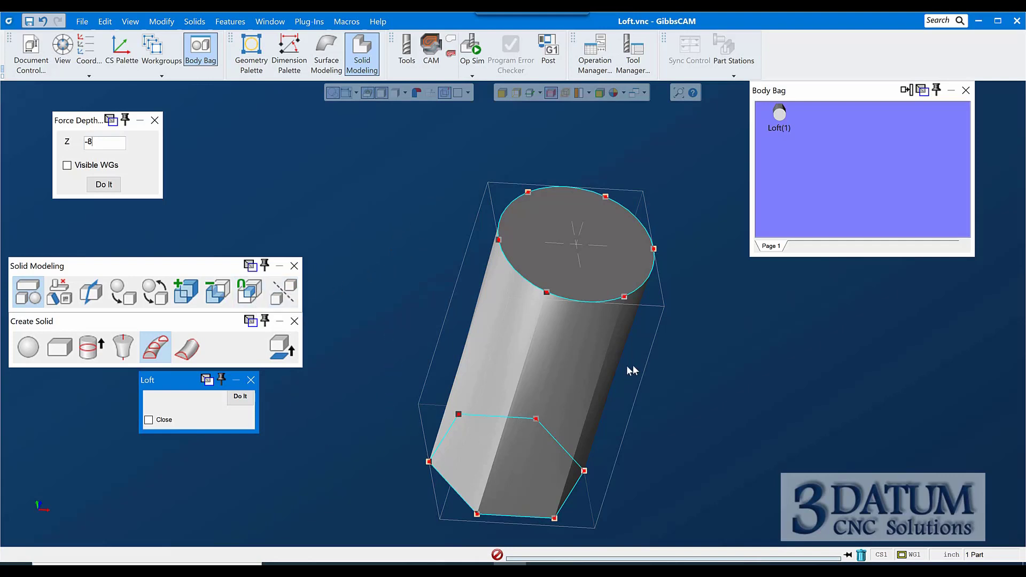
{"action": "middle_click_drag", "start_coordinate": [629, 367], "coordinate": [543, 185]}
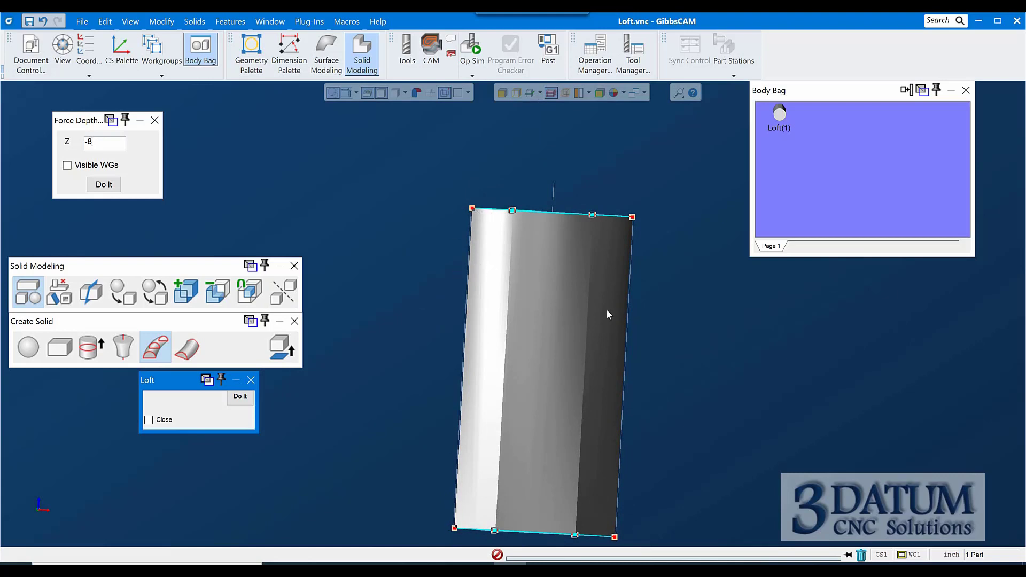
{"action": "middle_click_drag", "start_coordinate": [607, 314], "coordinate": [403, 313]}
{"action": "middle_click_drag", "start_coordinate": [516, 238], "coordinate": [633, 280]}
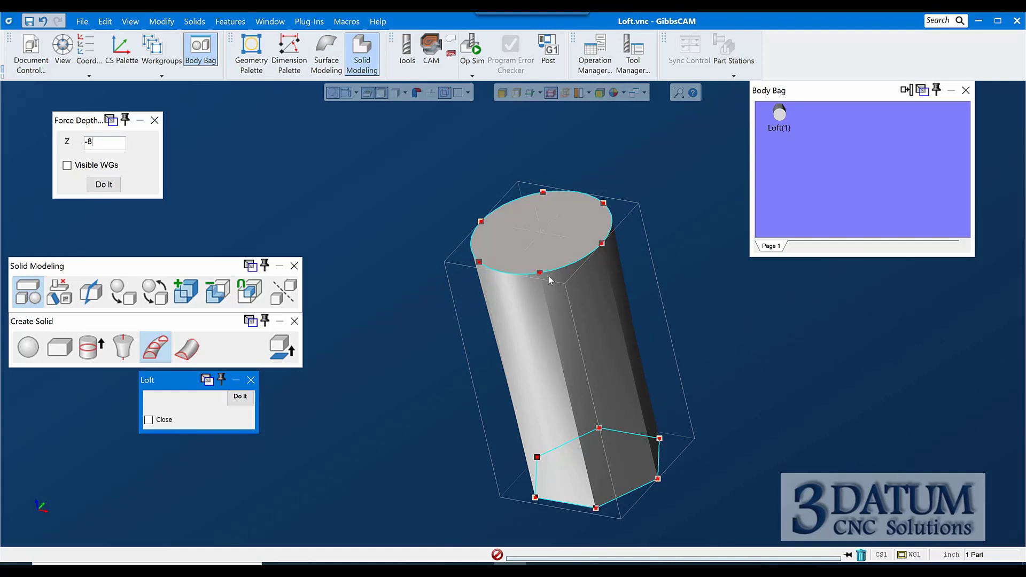
Store the current loft solid in the Body Bag as Loft(2)
{"action": "key", "text": "ctrl+1"}
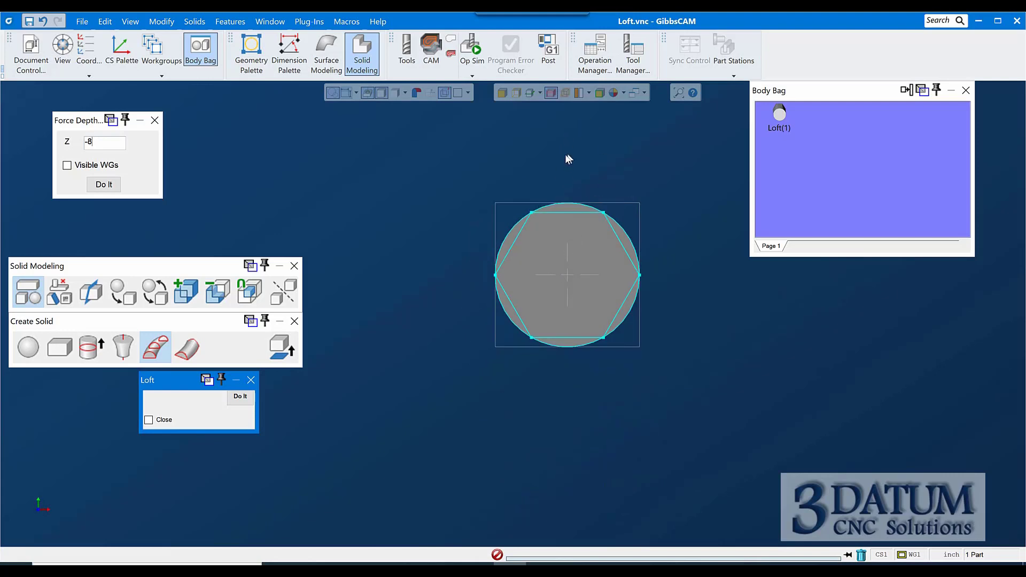
{"action": "left_click", "coordinate": [559, 267]}
{"action": "key", "text": "ctrl+b"}
{"action": "left_click", "coordinate": [588, 144]}
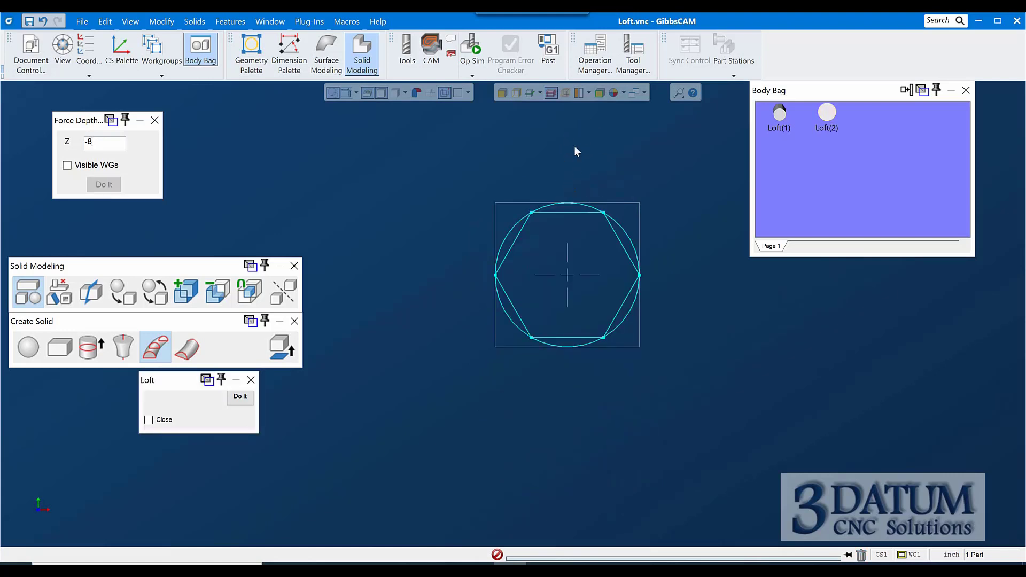
{"action": "middle_click_drag", "start_coordinate": [576, 151], "coordinate": [581, 196]}
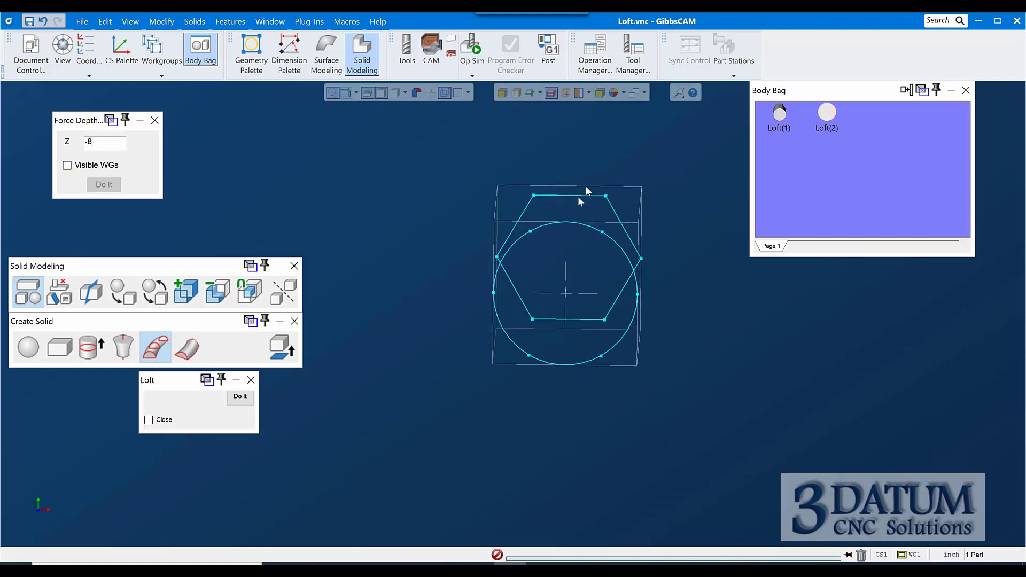
Loft a twisted solid from a circle point to an offset hexagon vertex
{"action": "left_click", "coordinate": [602, 232]}
{"action": "left_click", "coordinate": [642, 258]}
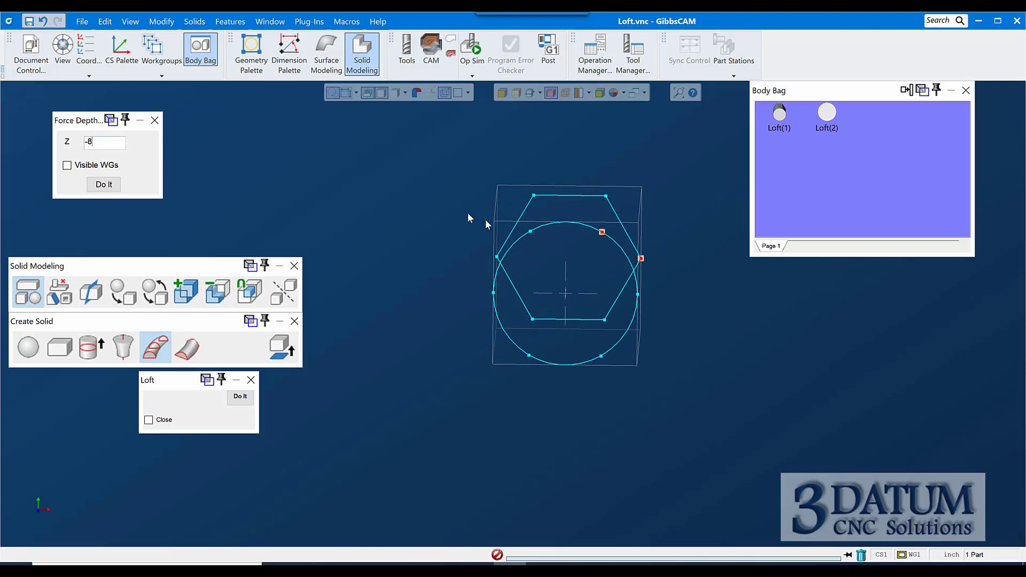
{"action": "left_click", "coordinate": [240, 398]}
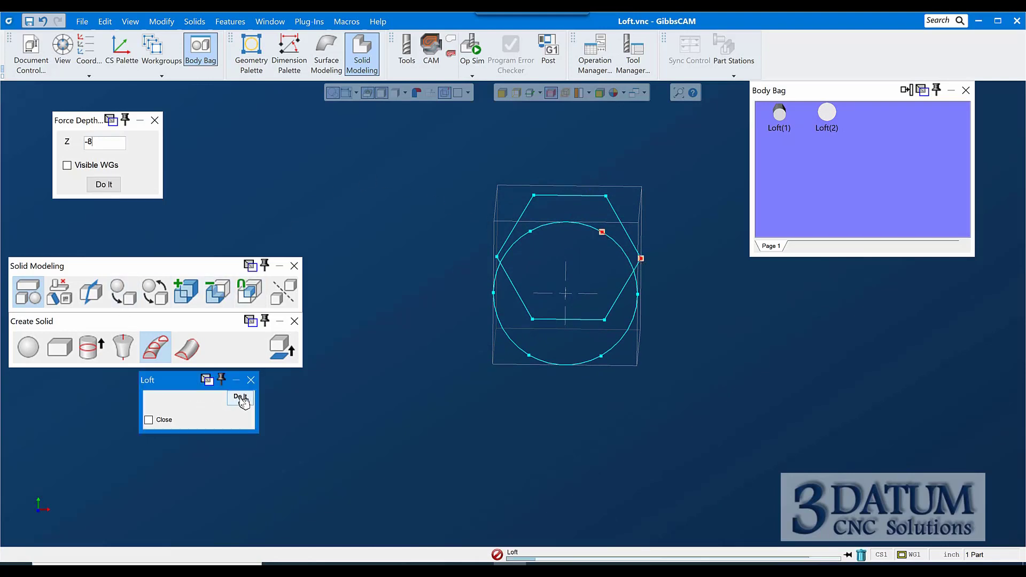
{"action": "middle_click_drag", "start_coordinate": [442, 396], "coordinate": [468, 198]}
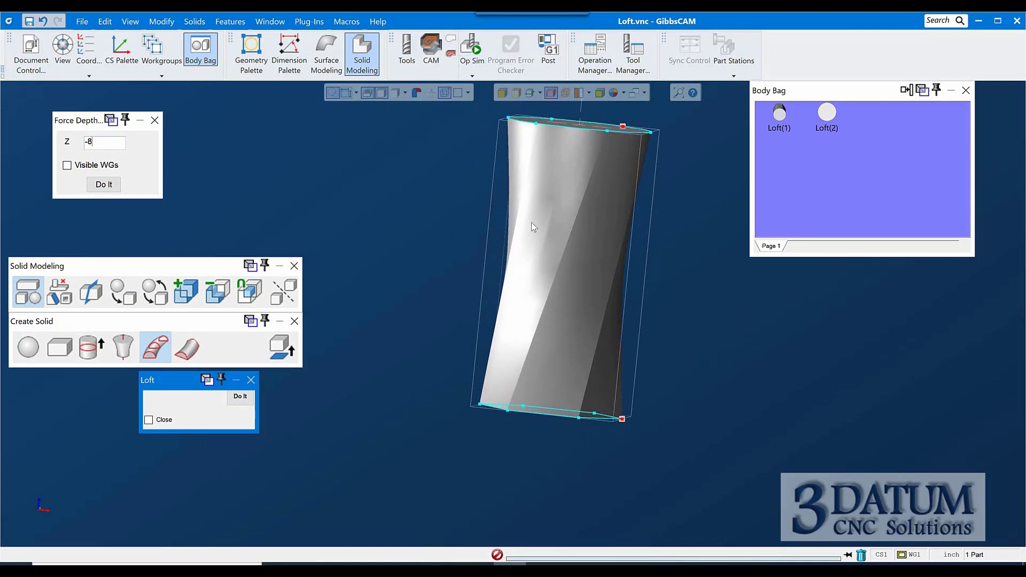
{"action": "middle_click_drag", "start_coordinate": [531, 222], "coordinate": [636, 357]}
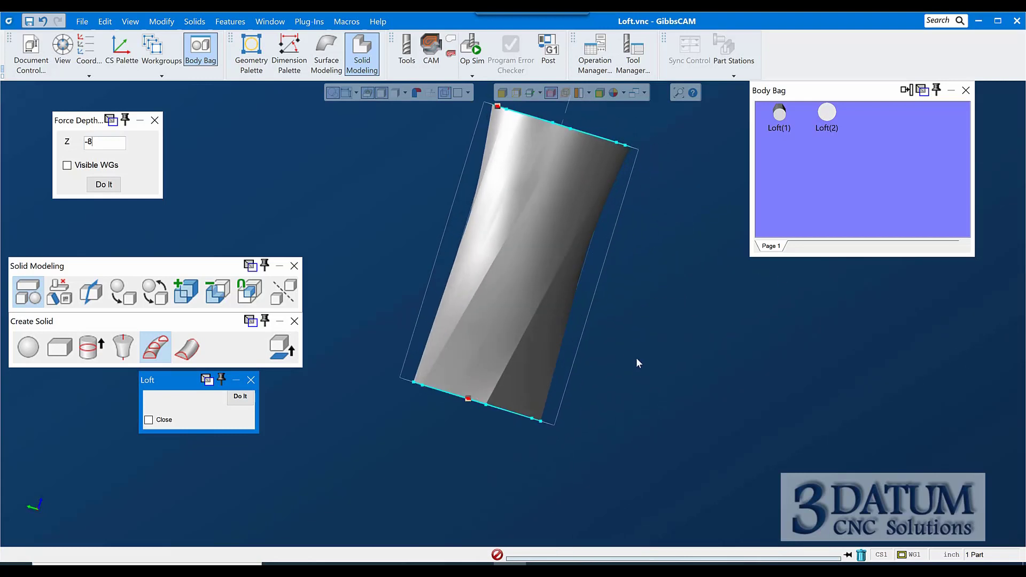
{"action": "key", "text": "ctrl+i"}
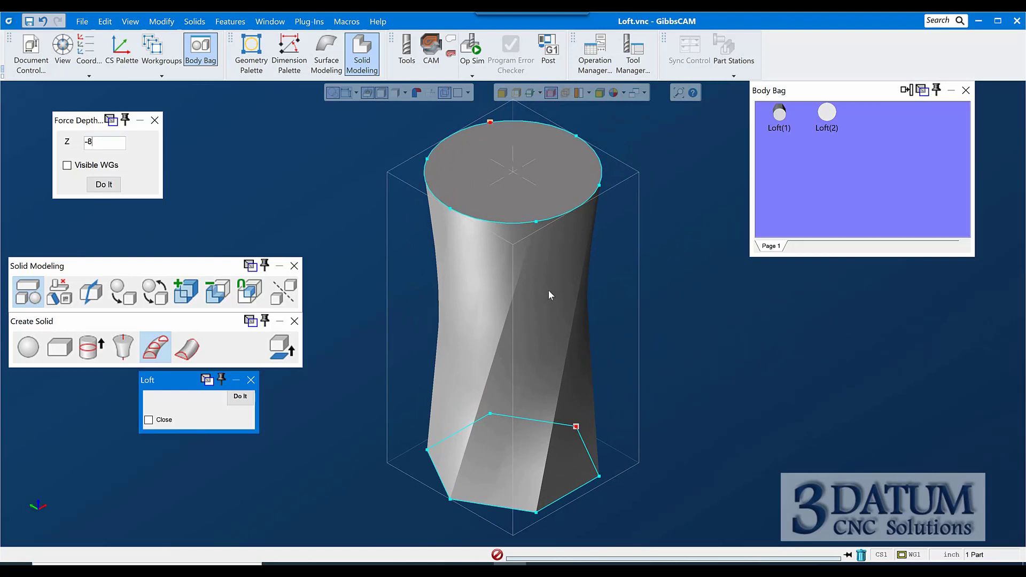
Select the twisted loft, Loft(1) and Loft(2) and delete them all
{"action": "left_click", "coordinate": [493, 267]}
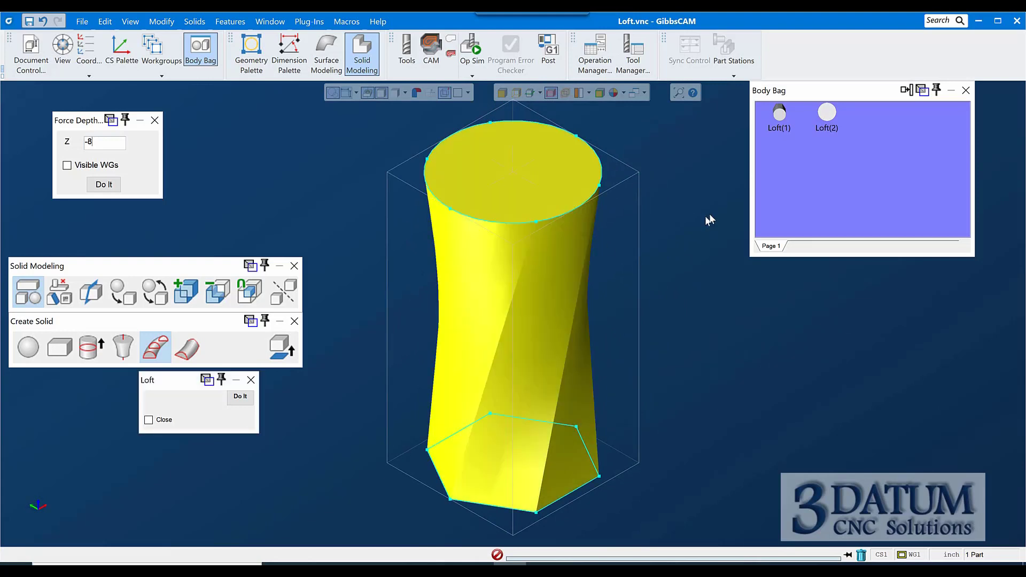
{"action": "left_click", "coordinate": [777, 118]}
{"action": "left_click", "coordinate": [491, 186]}
{"action": "left_click", "coordinate": [826, 115]}
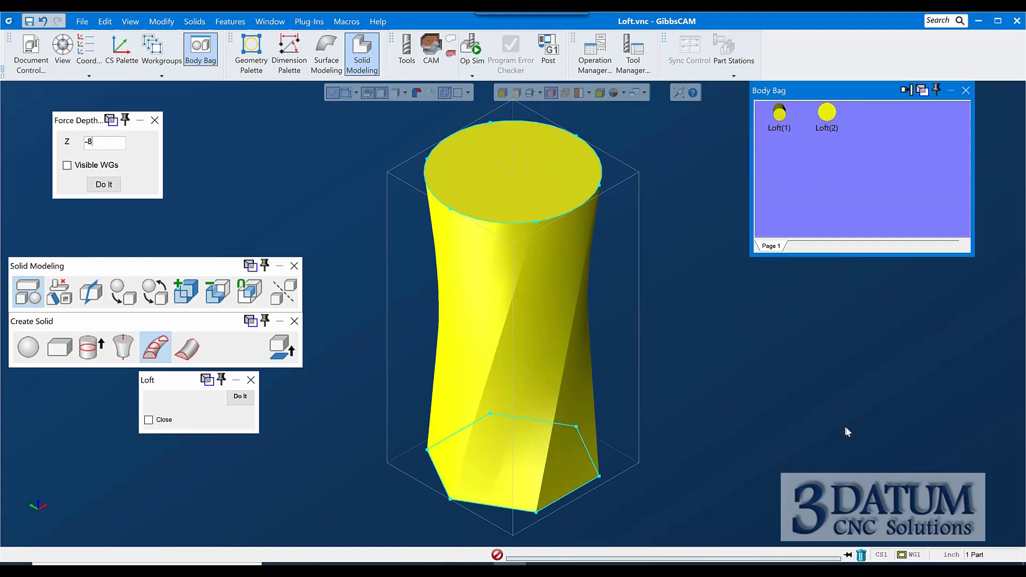
{"action": "left_click", "coordinate": [861, 555]}
{"action": "left_click", "coordinate": [575, 490]}
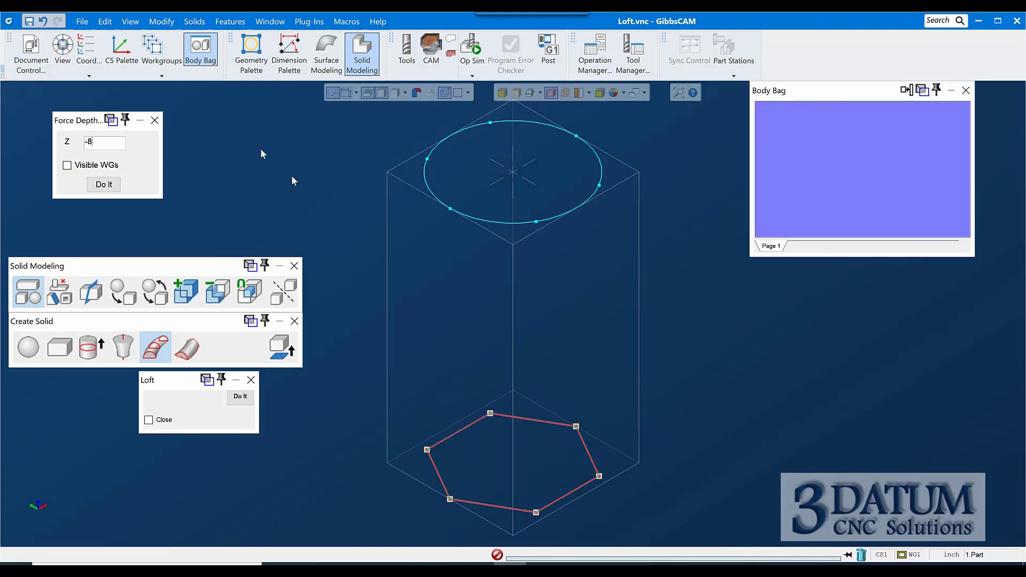
Force the hexagon's depth to Z -4 and deselect it
{"action": "left_click", "coordinate": [100, 143]}
{"action": "type", "text": "-4"}
{"action": "key", "text": "Return"}
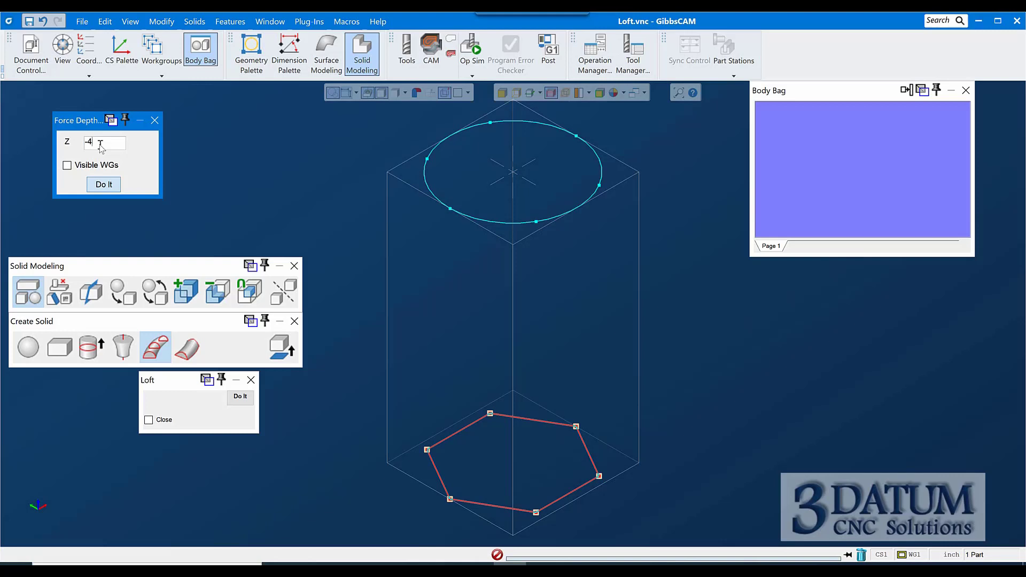
{"action": "left_click", "coordinate": [409, 159]}
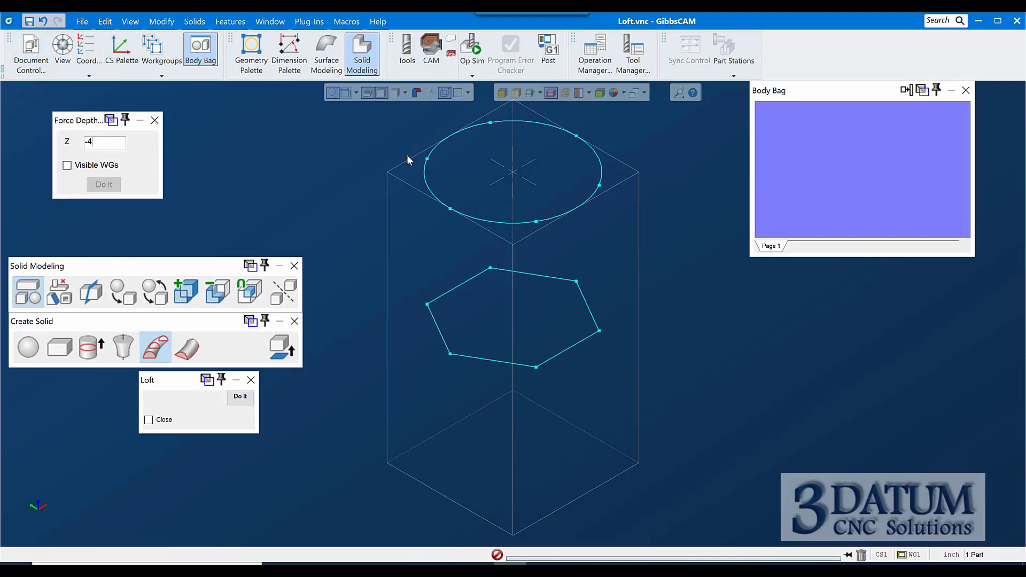
Duplicate the top circle with Dup+Force Depth to Z -8
{"action": "left_click", "coordinate": [426, 172]}
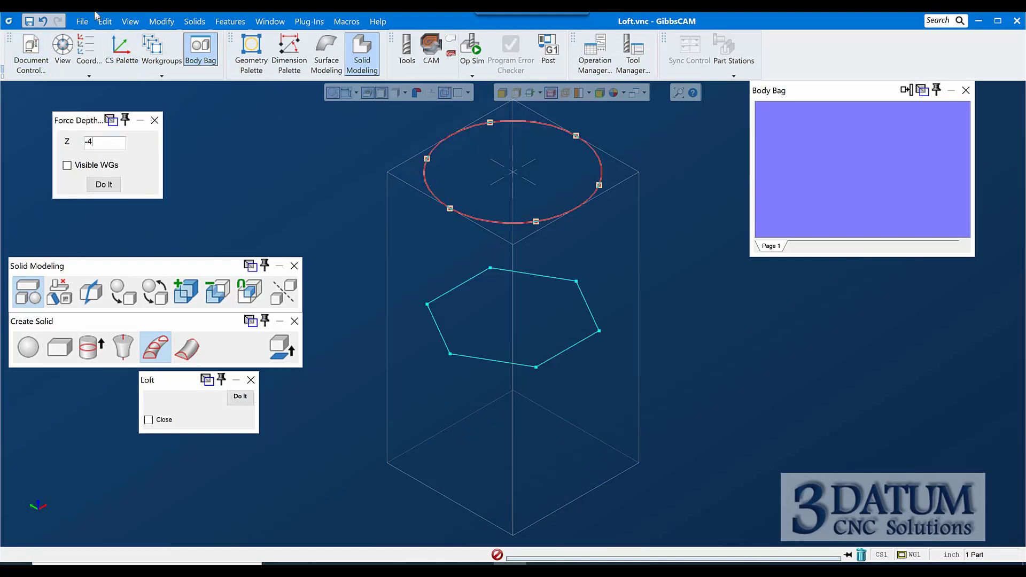
{"action": "left_click", "coordinate": [109, 22]}
{"action": "left_click", "coordinate": [105, 22]}
{"action": "left_click", "coordinate": [162, 22]}
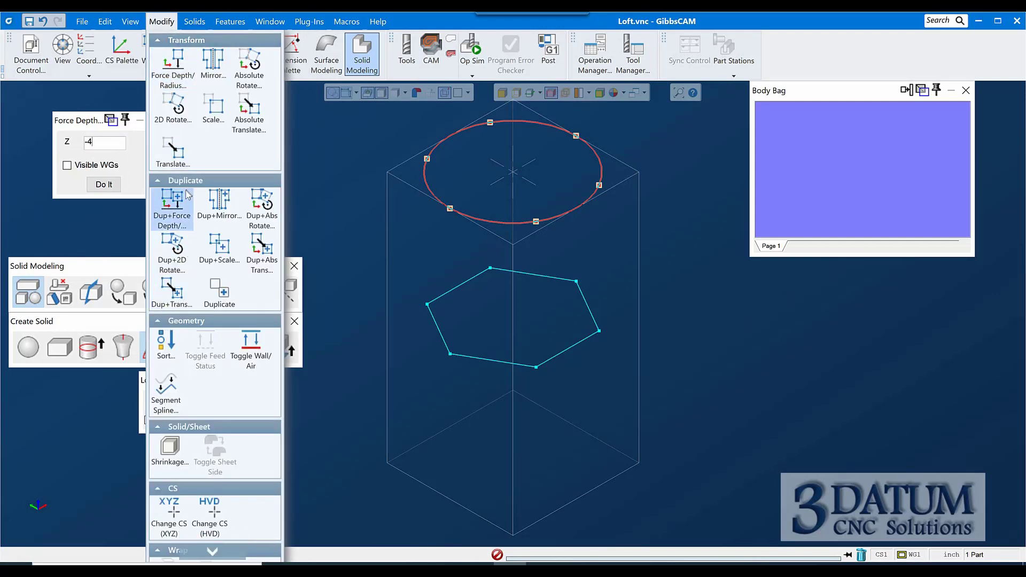
{"action": "left_click", "coordinate": [172, 211]}
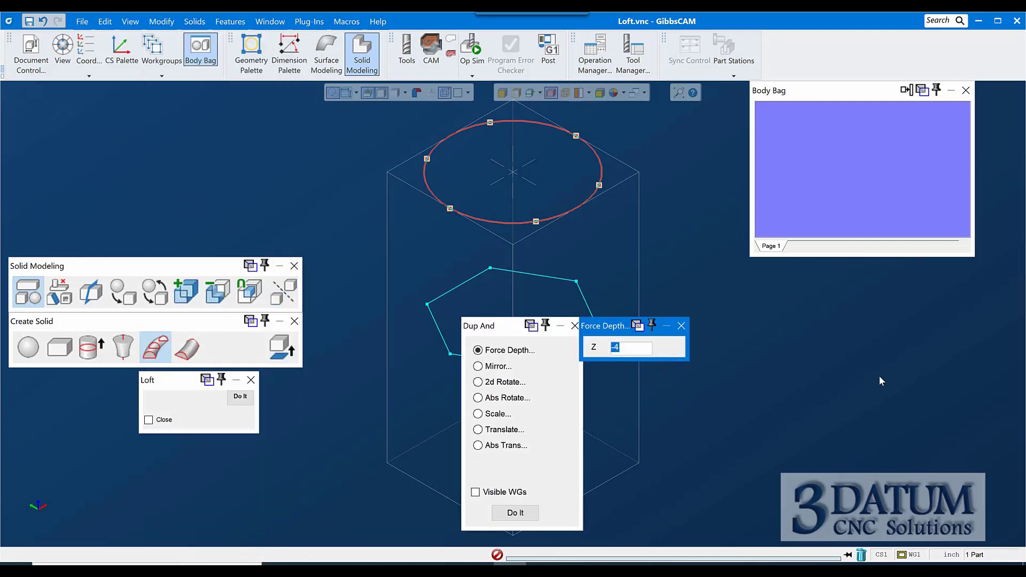
{"action": "type", "text": "-"}
{"action": "left_click", "coordinate": [527, 514]}
{"action": "left_click", "coordinate": [575, 325]}
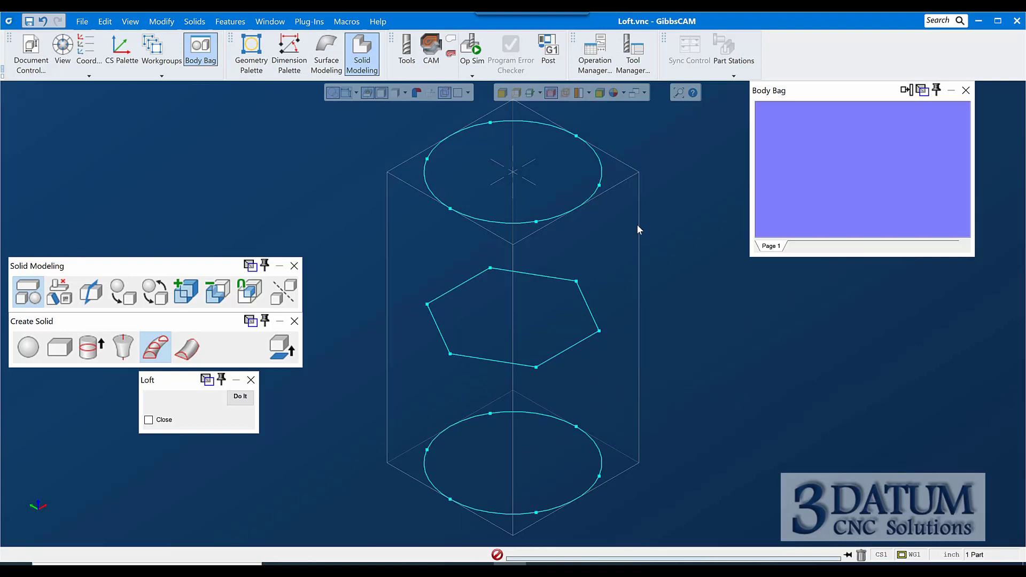
Pick aligned start points on the circle and hexagon and loft through all three profiles
{"action": "left_click", "coordinate": [490, 122]}
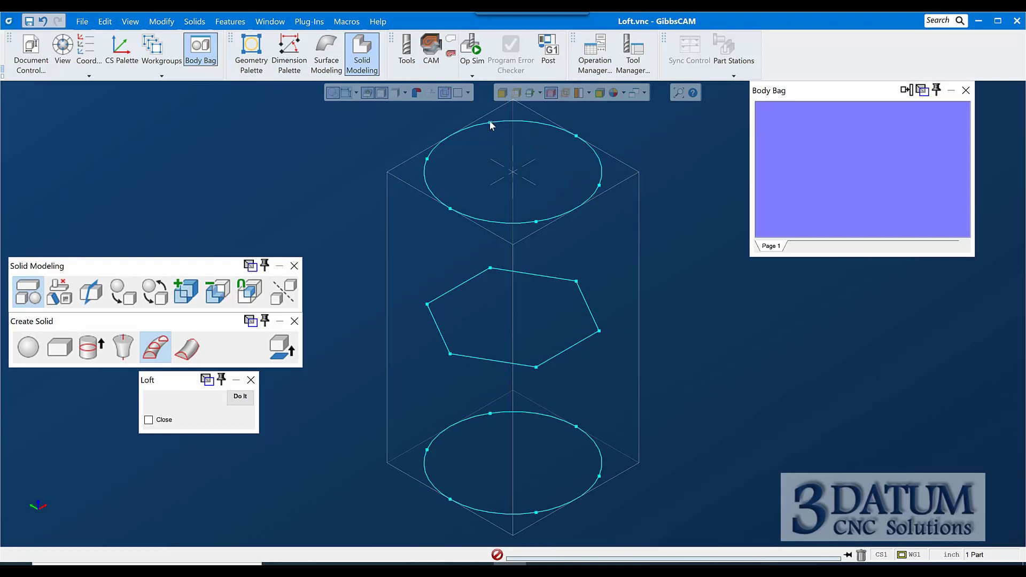
{"action": "left_click", "coordinate": [490, 267]}
{"action": "left_click", "coordinate": [240, 396]}
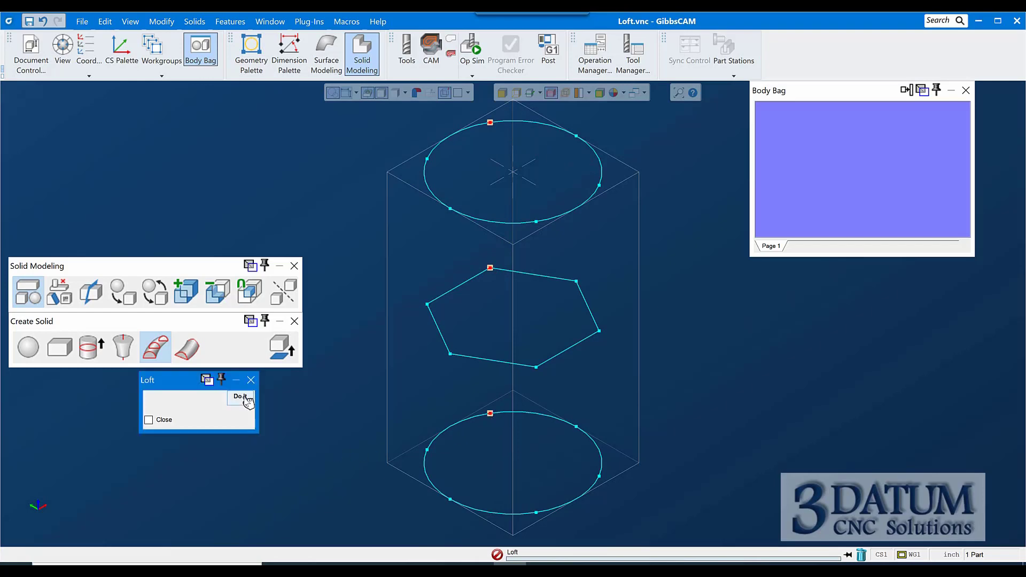
Inspect the three-profile loft upright, undo it, return to isometric and select the bottom circle
{"action": "middle_click_drag", "start_coordinate": [589, 418], "coordinate": [549, 327]}
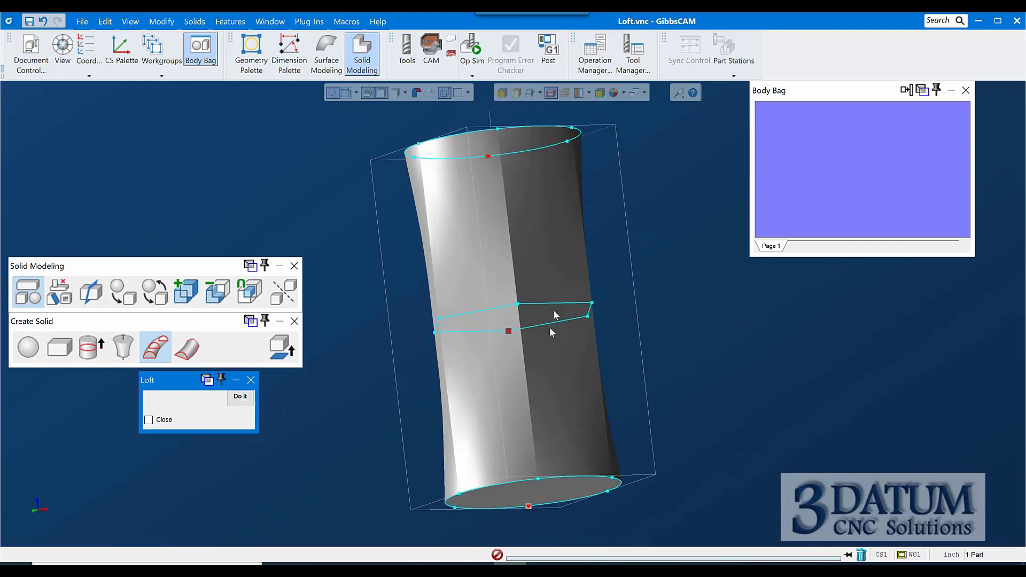
{"action": "middle_click_drag", "start_coordinate": [383, 20], "coordinate": [875, 407]}
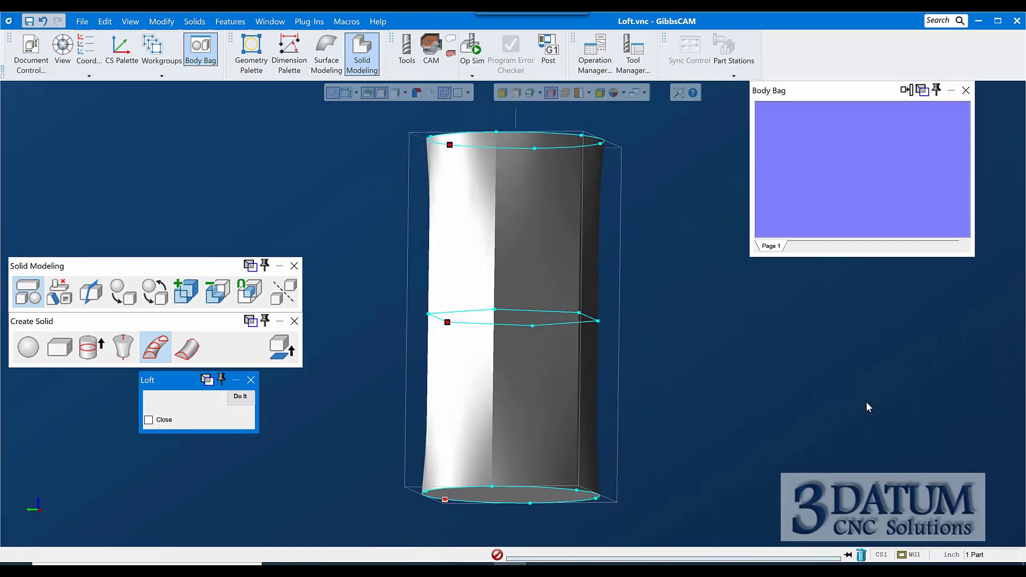
{"action": "key", "text": "ctrl+z"}
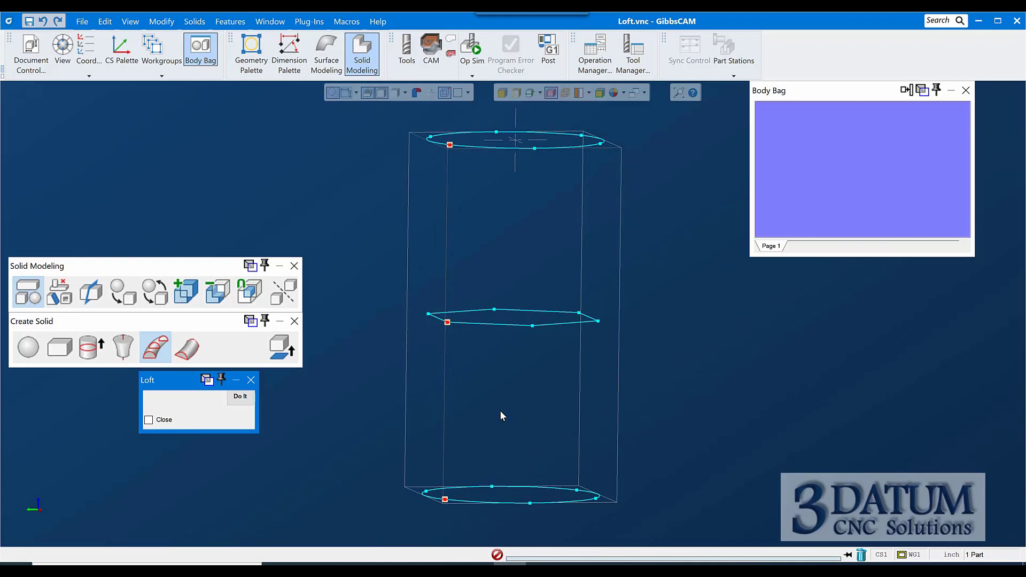
{"action": "key", "text": "Home"}
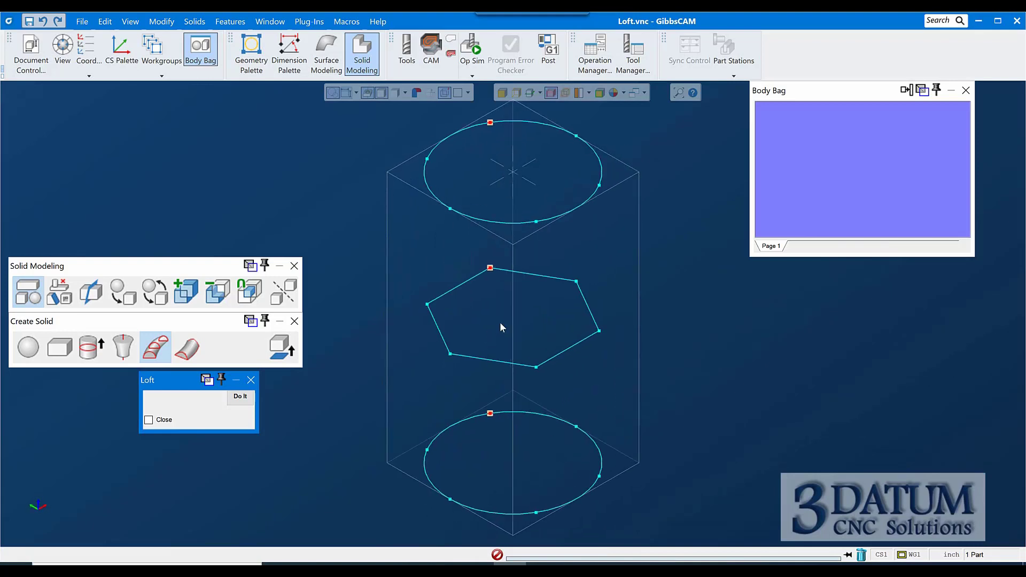
{"action": "middle_click_drag", "start_coordinate": [500, 320], "coordinate": [492, 342]}
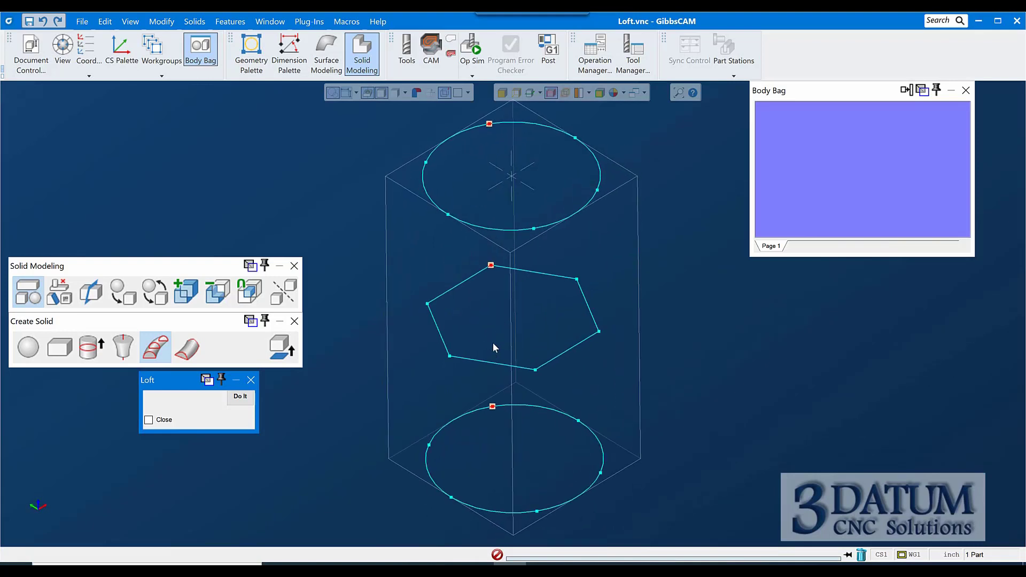
{"action": "left_click", "coordinate": [462, 415]}
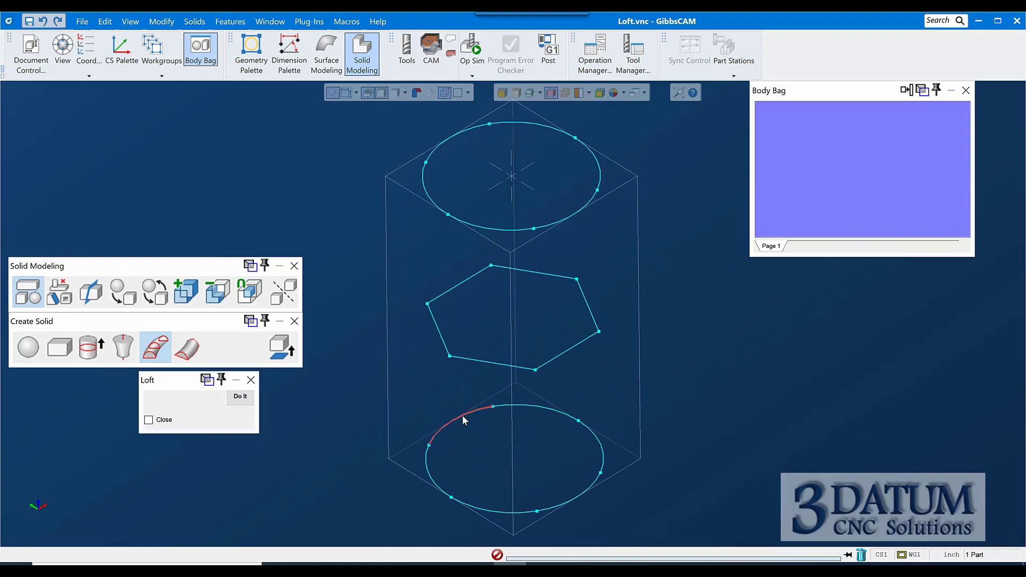
Offset the bottom Z -8 circle by 0.125 with Shape Offset
{"action": "left_click", "coordinate": [250, 380]}
{"action": "left_click", "coordinate": [251, 53]}
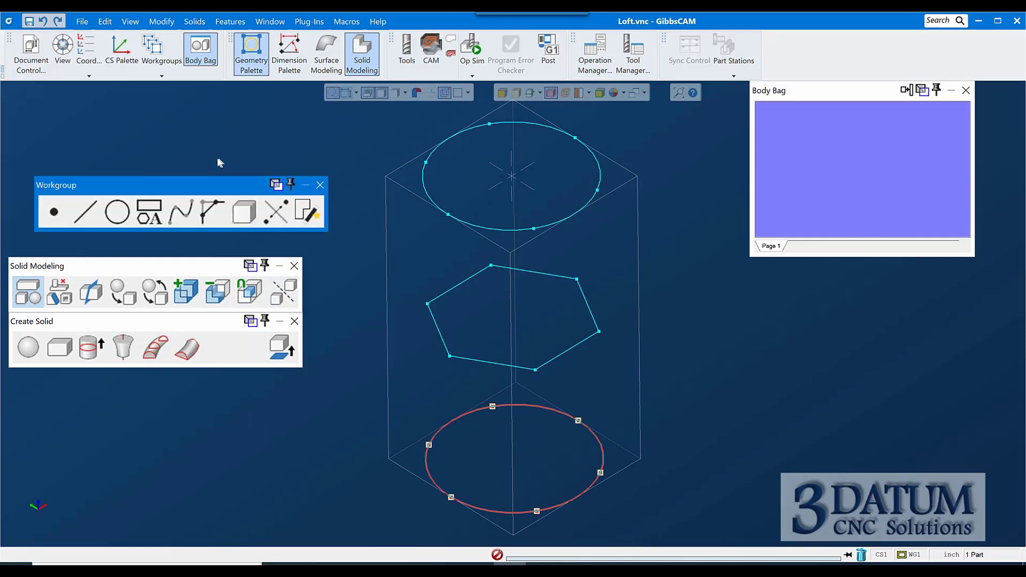
{"action": "left_click", "coordinate": [142, 215]}
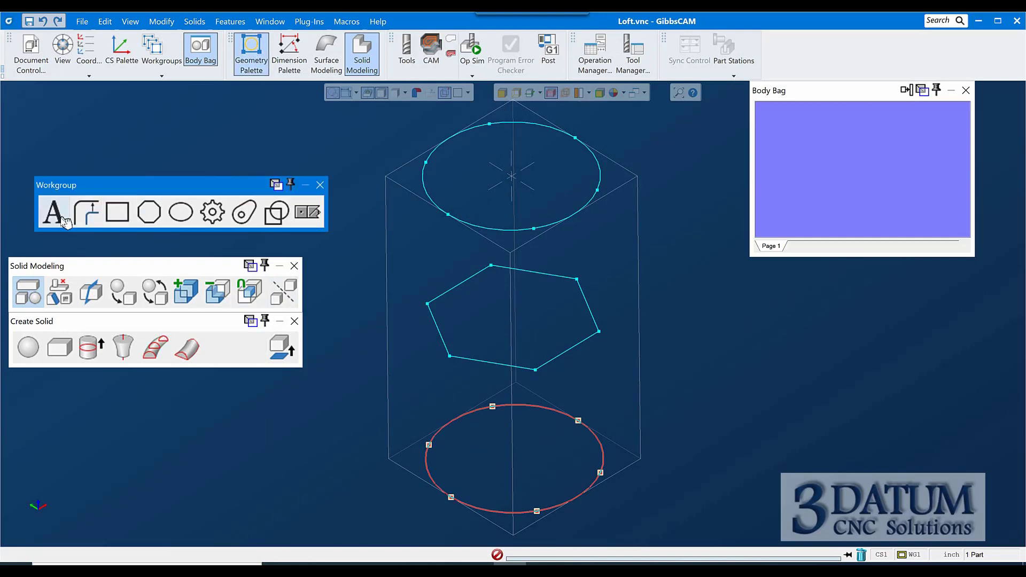
{"action": "left_click", "coordinate": [86, 212]}
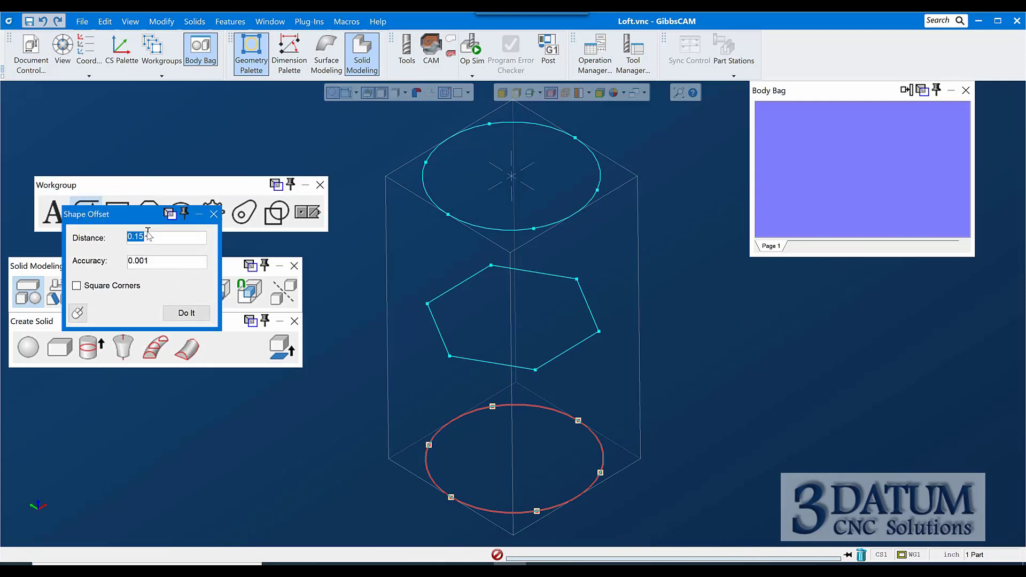
{"action": "type", "text": "."}
{"action": "left_click", "coordinate": [185, 312]}
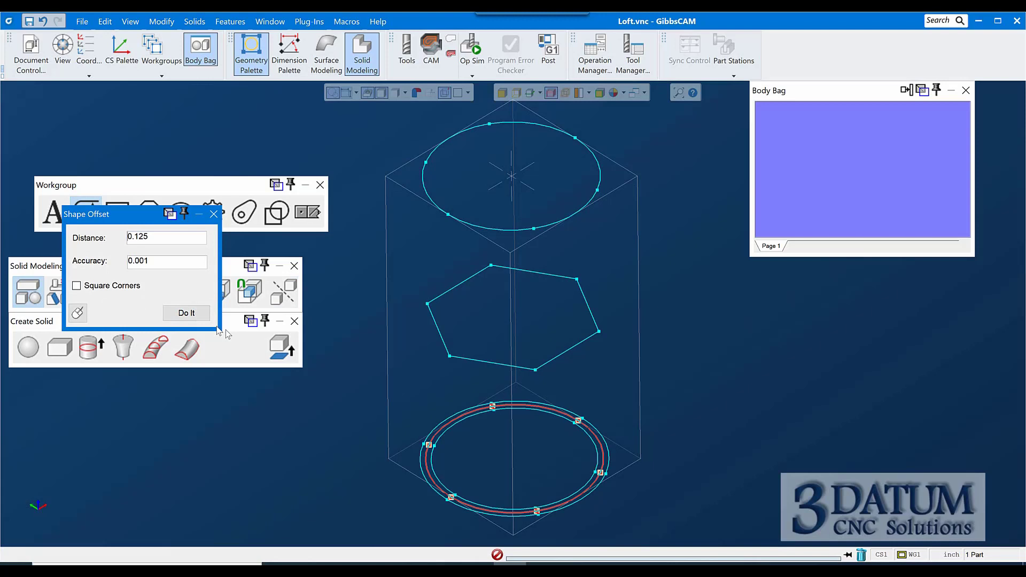
Delete the outer offset circle and select the inner 0.125 offset circle
{"action": "left_click", "coordinate": [426, 437]}
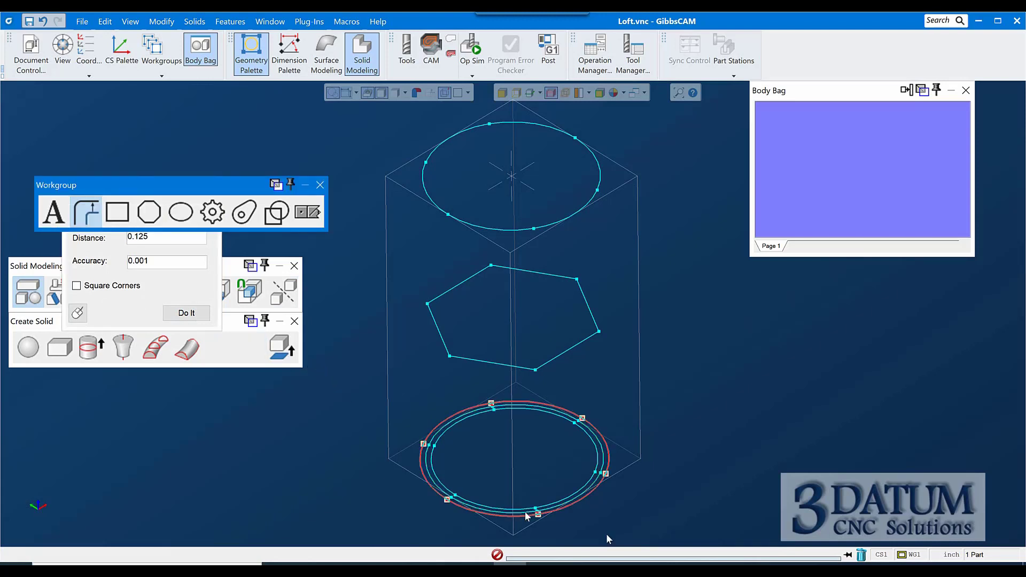
{"action": "left_click", "coordinate": [861, 555]}
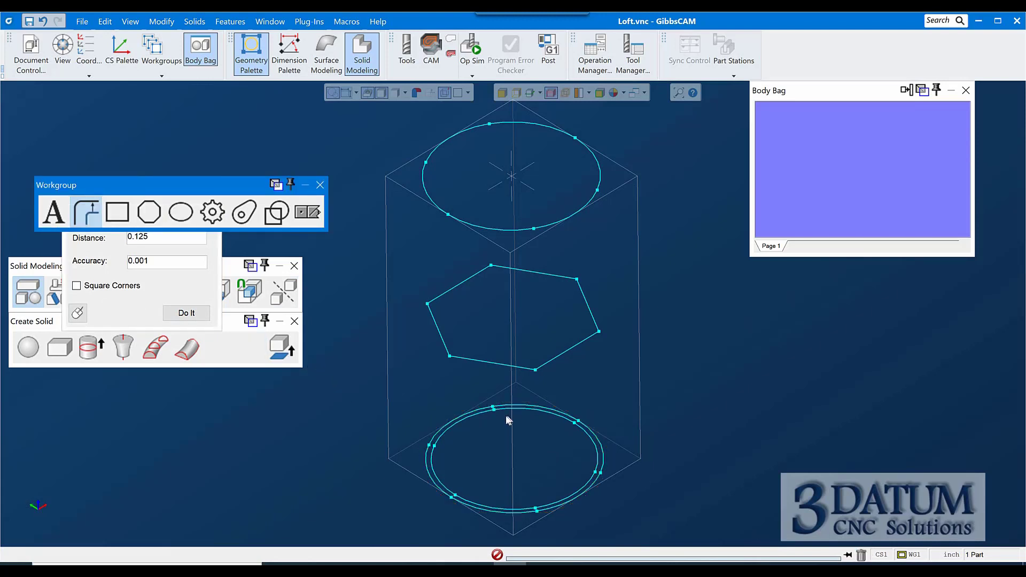
{"action": "left_click", "coordinate": [465, 418]}
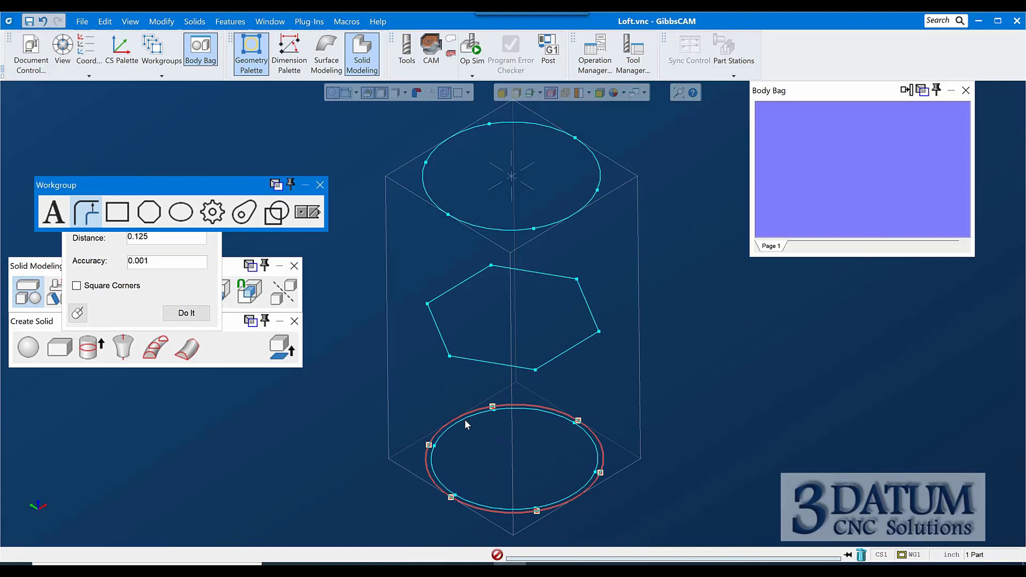
{"action": "left_click", "coordinate": [464, 425]}
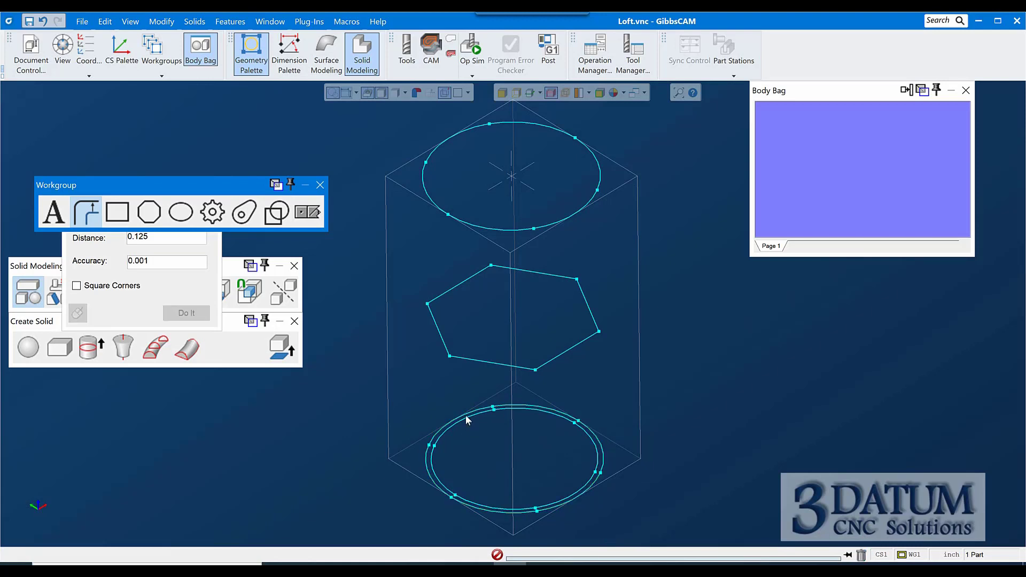
{"action": "scroll", "coordinate": [466, 415], "scroll_direction": "up", "scroll_amount": 5}
{"action": "left_click", "coordinate": [488, 352]}
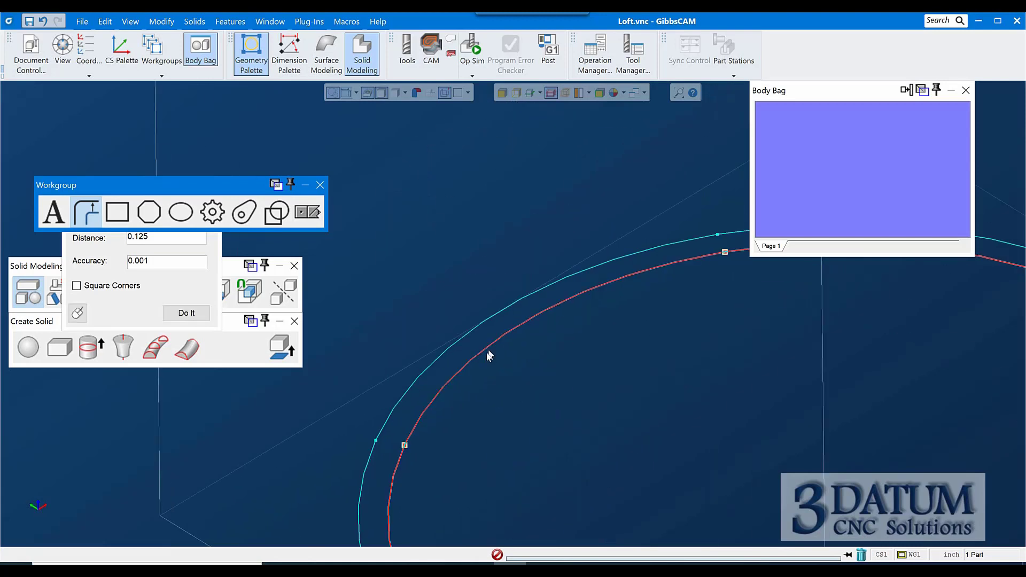
{"action": "scroll", "coordinate": [487, 389], "scroll_direction": "down", "scroll_amount": 6}
{"action": "scroll", "coordinate": [487, 390], "scroll_direction": "down", "scroll_amount": 2}
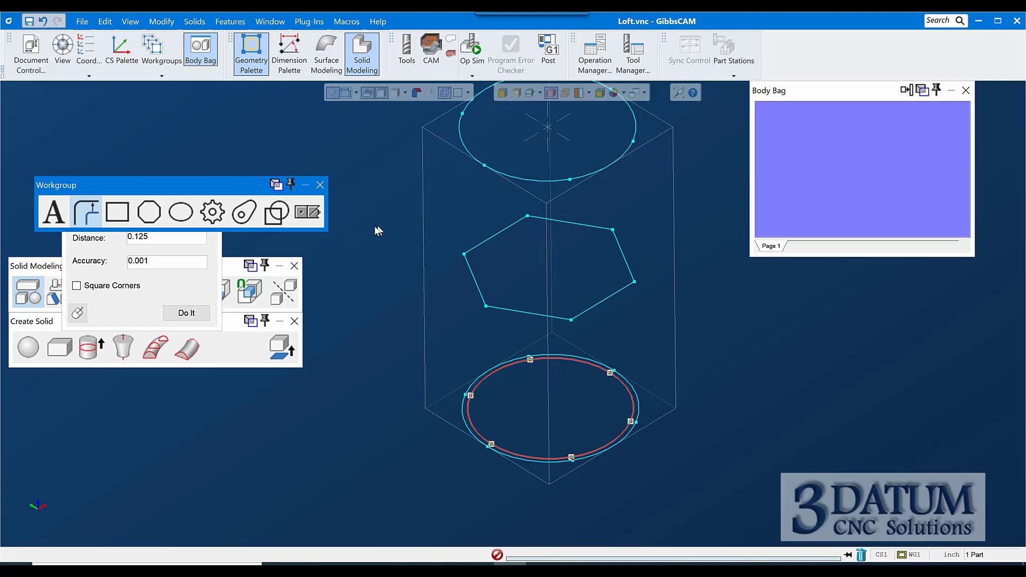
Translate the inner offset circle by X 0, Y 0, Z 0.125
{"action": "left_click", "coordinate": [317, 217]}
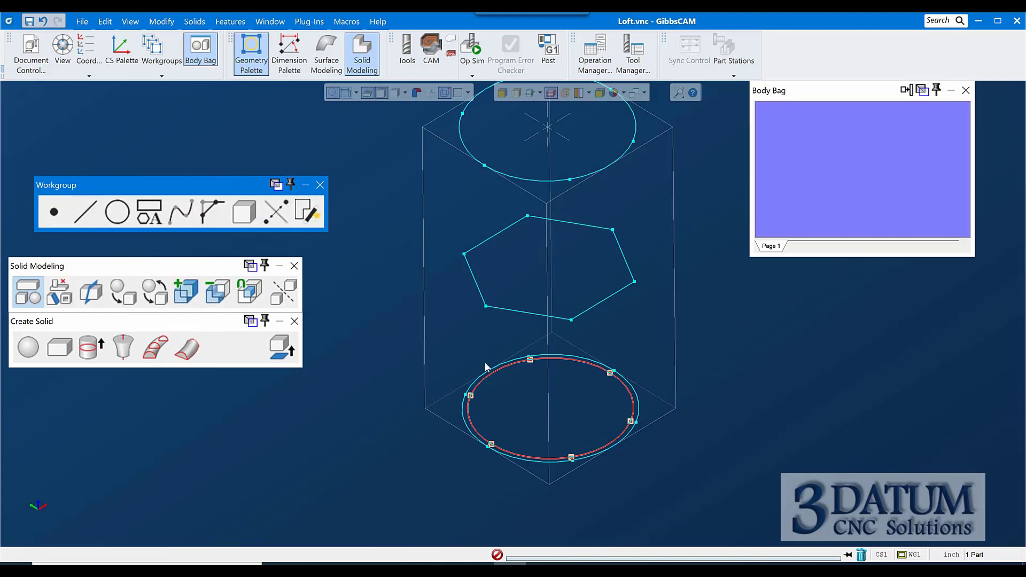
{"action": "left_click", "coordinate": [160, 22]}
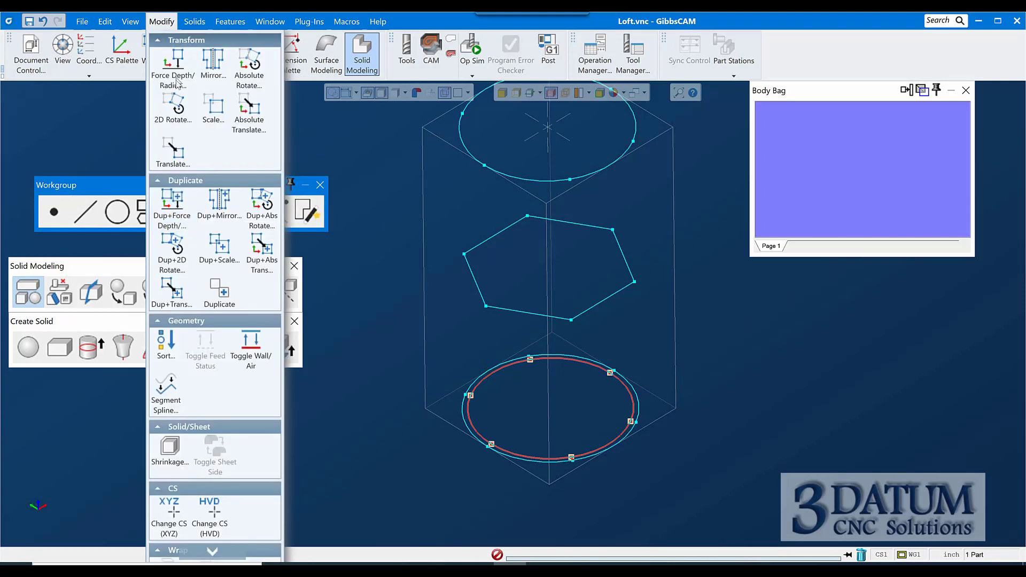
{"action": "left_click", "coordinate": [169, 149]}
{"action": "left_click", "coordinate": [203, 262]}
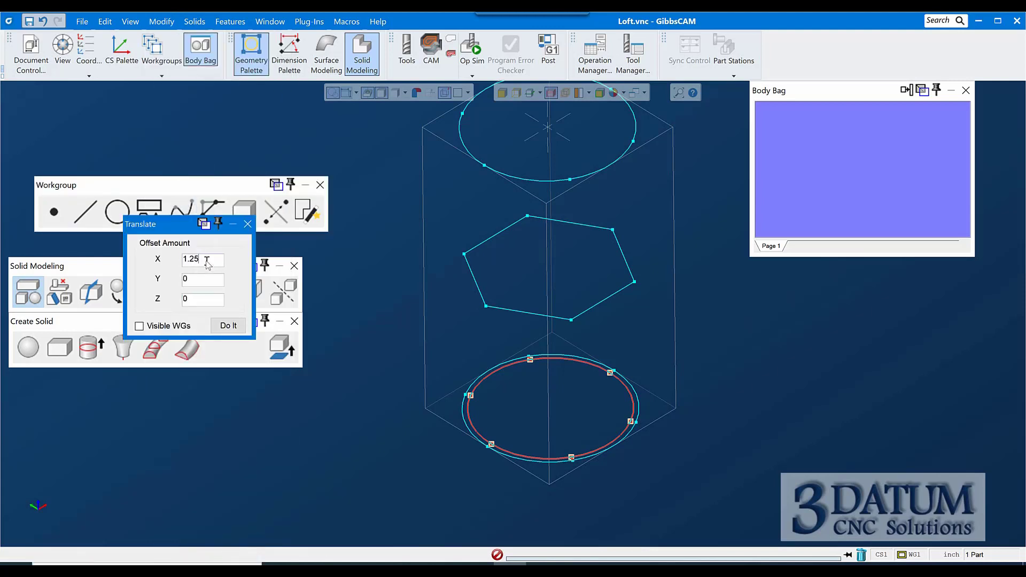
{"action": "double_click", "coordinate": [204, 262]}
{"action": "type", "text": "0"}
{"action": "double_click", "coordinate": [203, 299]}
{"action": "type", "text": ".125"}
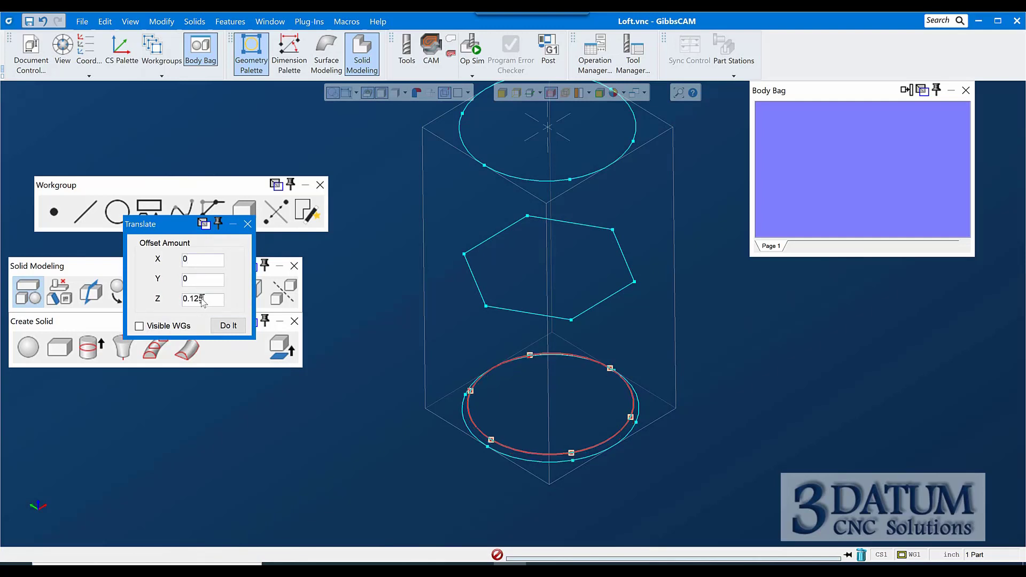
{"action": "key", "text": "Return"}
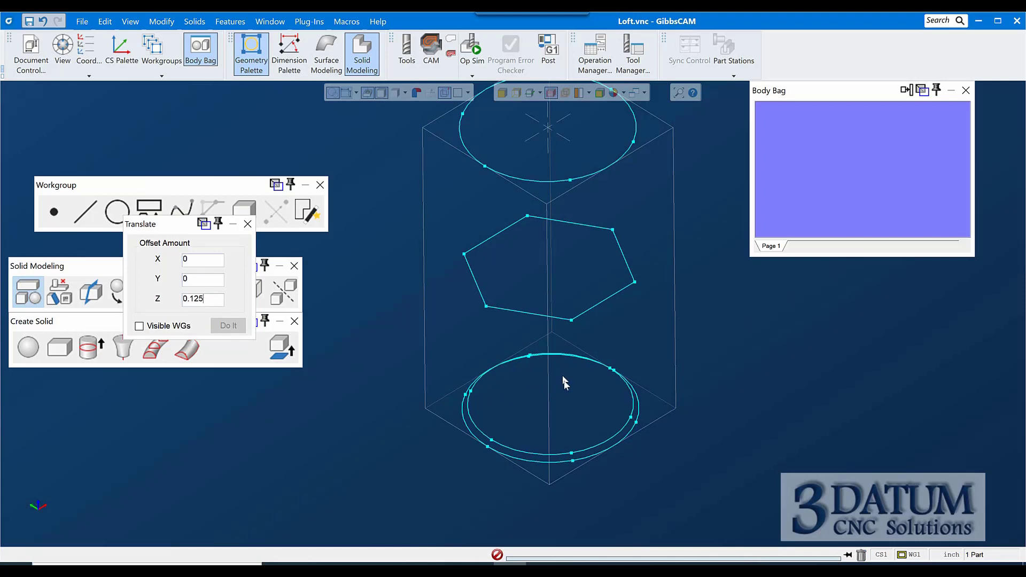
{"action": "mouse_move", "coordinate": [563, 380]}
{"action": "middle_mouse_down"}
{"action": "mouse_move", "coordinate": [593, 426]}
{"action": "mouse_move", "coordinate": [565, 361]}
{"action": "middle_mouse_up"}
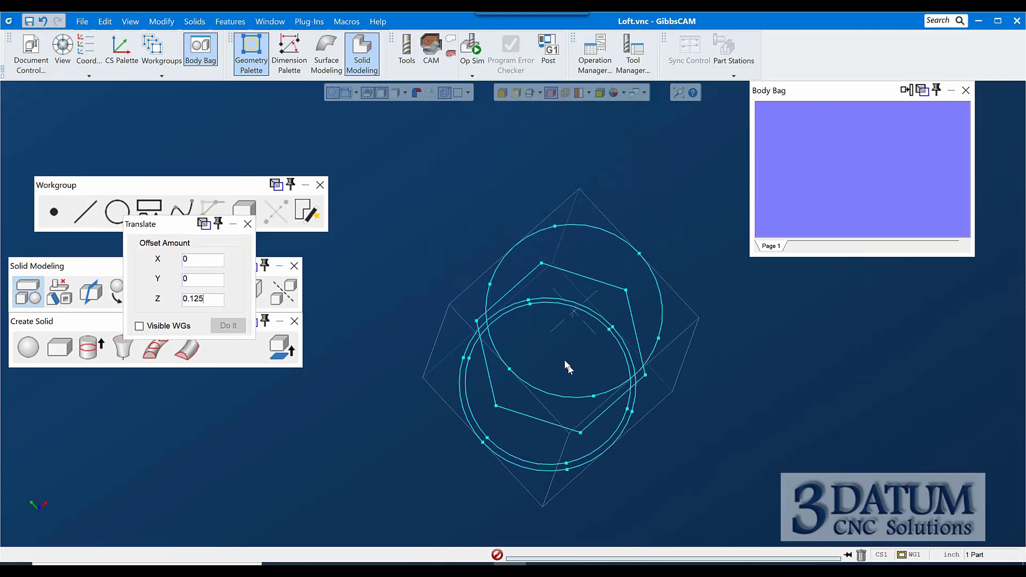
Clear the trial selections and select only the mid-height hexagon profile
{"action": "left_click", "coordinate": [531, 304]}
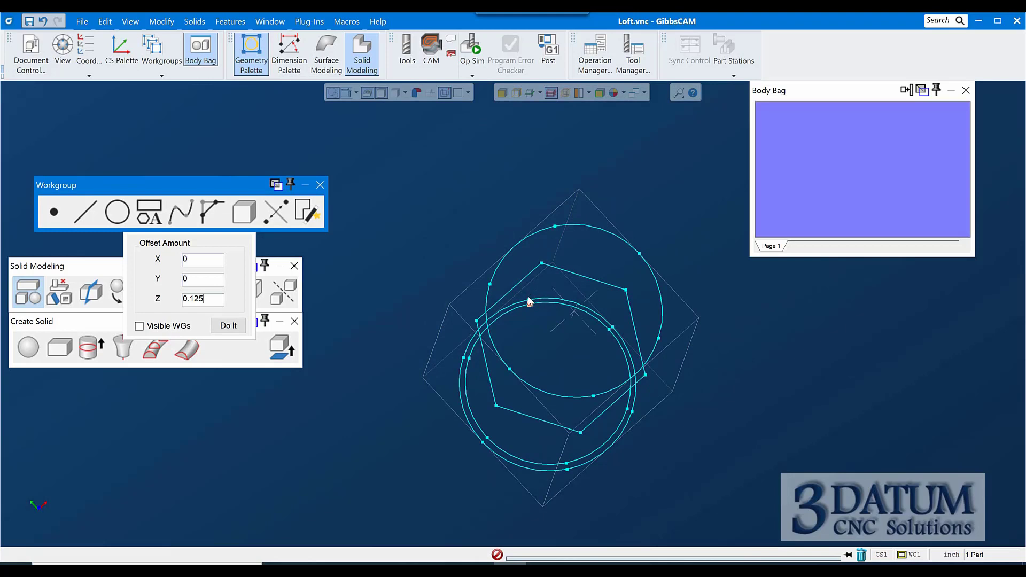
{"action": "left_click", "coordinate": [544, 260]}
{"action": "left_click", "coordinate": [555, 226], "text": "shift"}
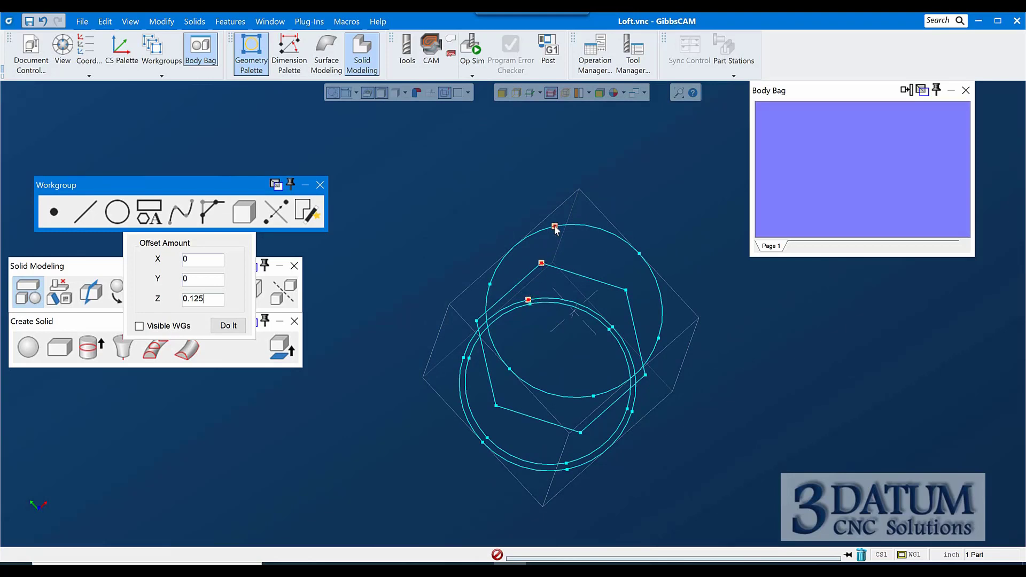
{"action": "left_click", "coordinate": [530, 306], "text": "shift"}
{"action": "left_click", "coordinate": [553, 271]}
{"action": "left_click", "coordinate": [531, 273]}
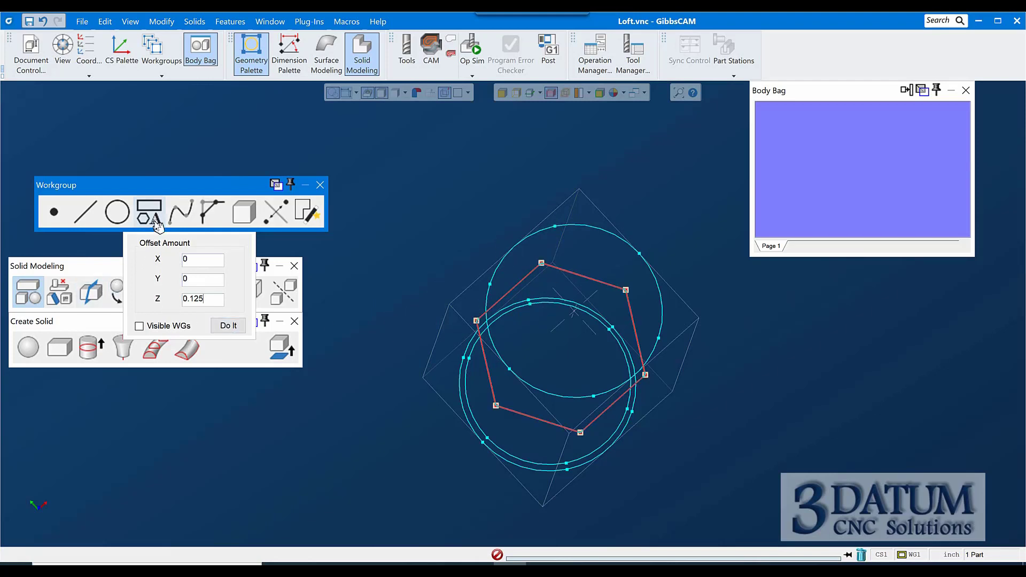
Offset the hexagon by 0.125, then delete the outer offset copy
{"action": "left_click", "coordinate": [150, 212]}
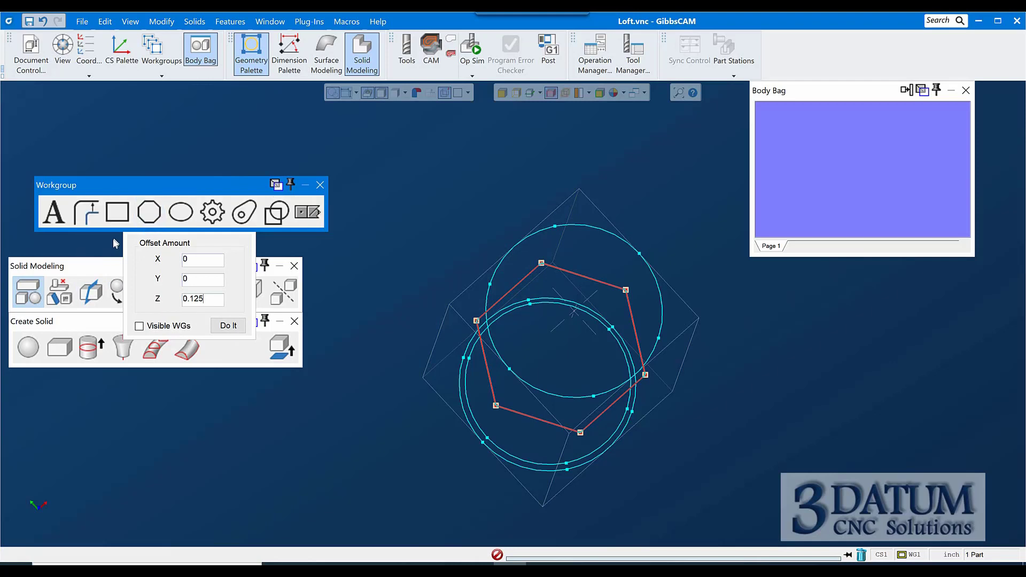
{"action": "left_click", "coordinate": [85, 212]}
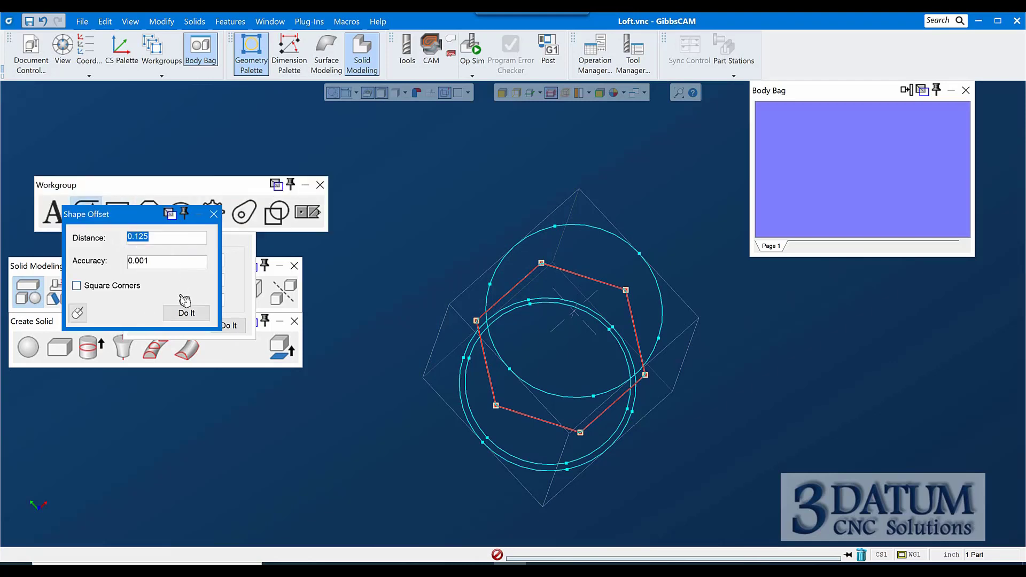
{"action": "left_click", "coordinate": [198, 314]}
{"action": "left_click", "coordinate": [215, 215]}
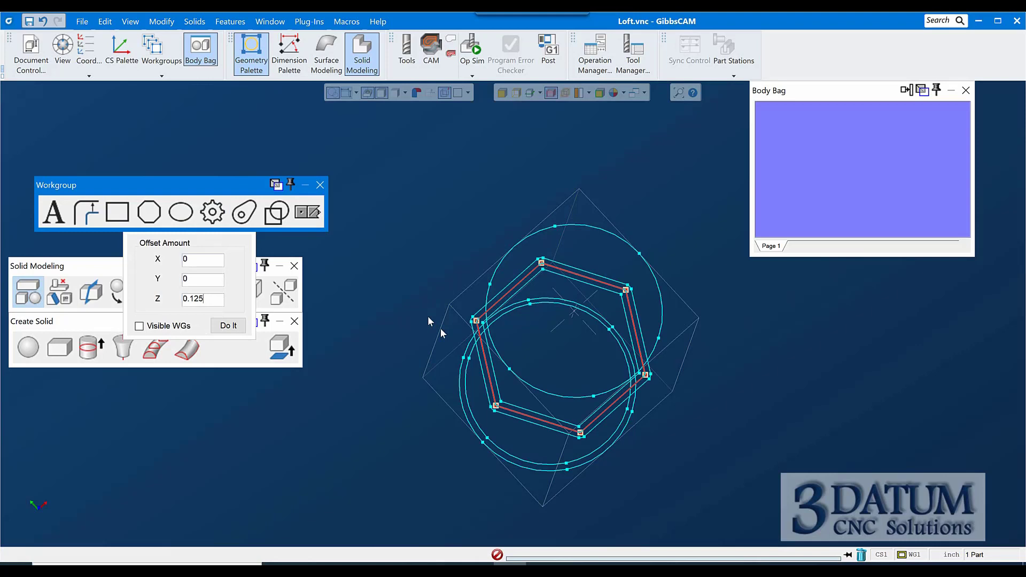
{"action": "left_click", "coordinate": [482, 368]}
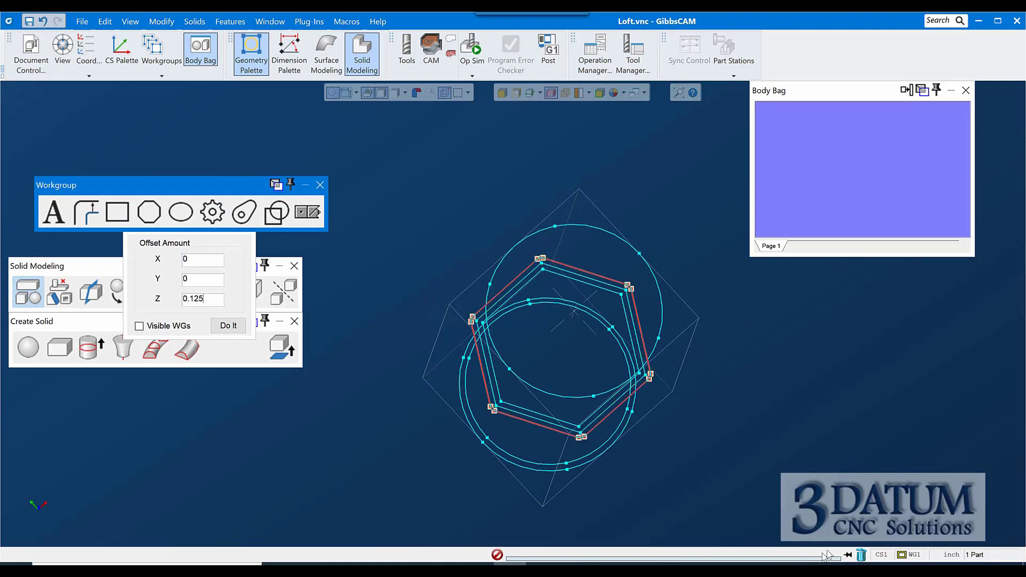
{"action": "key", "text": "Delete"}
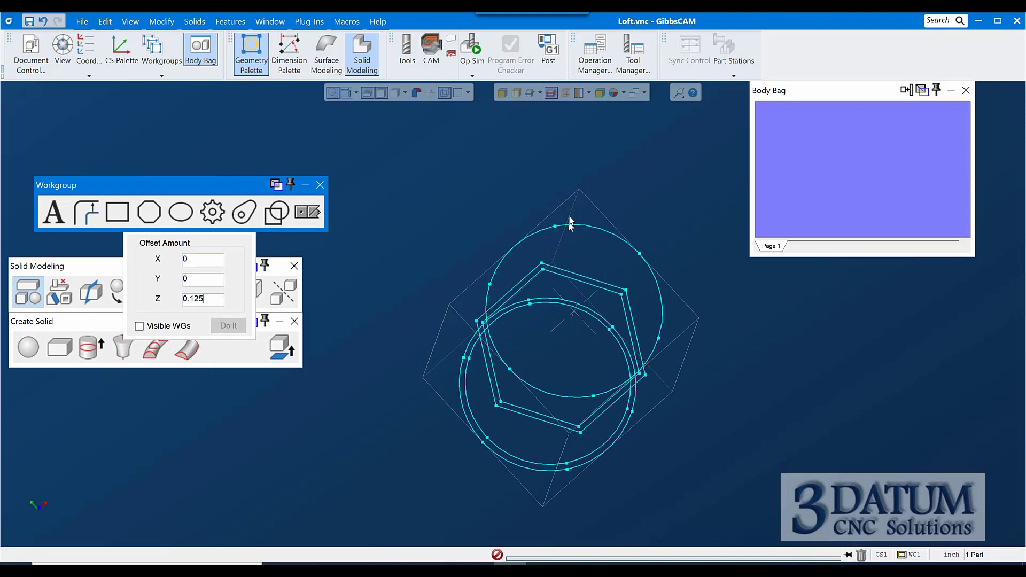
{"action": "middle_click_drag", "start_coordinate": [570, 222], "coordinate": [542, 187]}
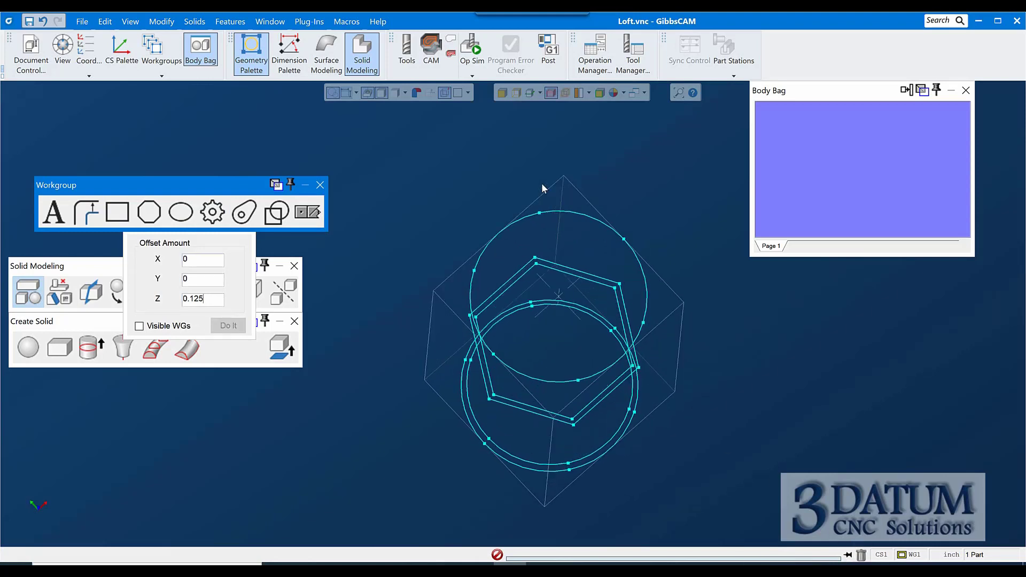
Pick loft points on the top circle, the hexagon and a bottom circle, then open Loft
{"action": "left_click", "coordinate": [532, 306]}
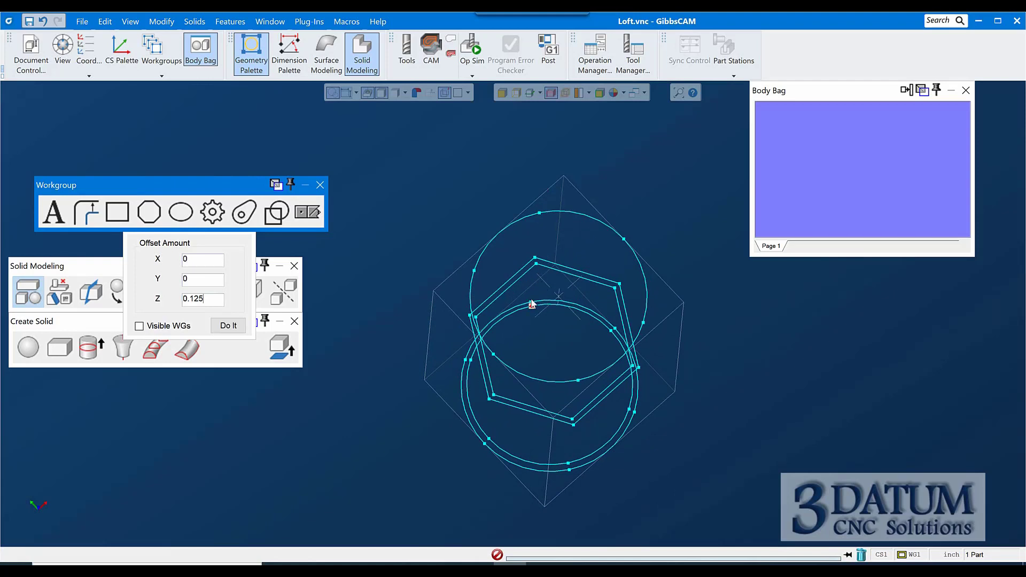
{"action": "left_click", "coordinate": [530, 302]}
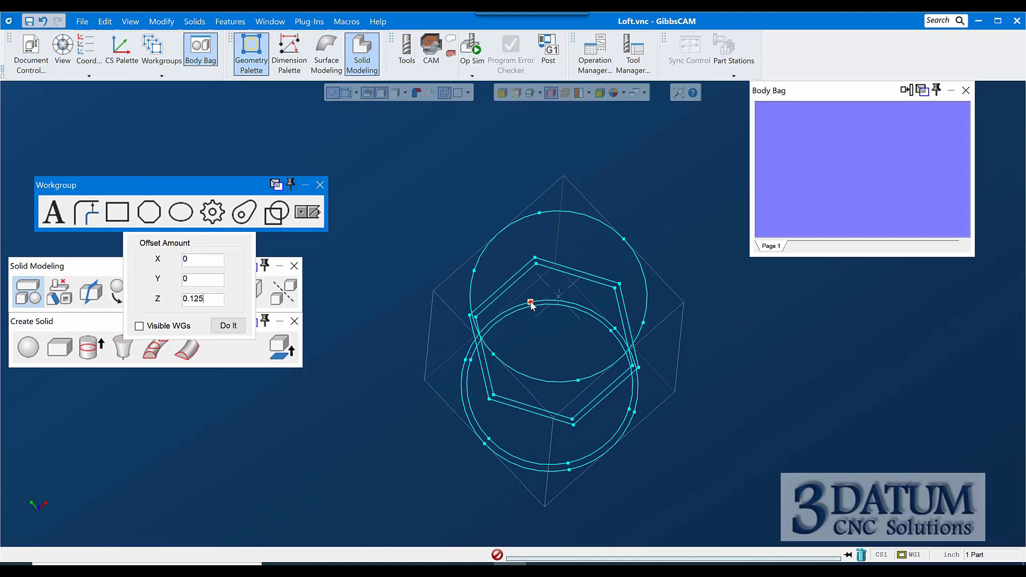
{"action": "left_click", "coordinate": [538, 213]}
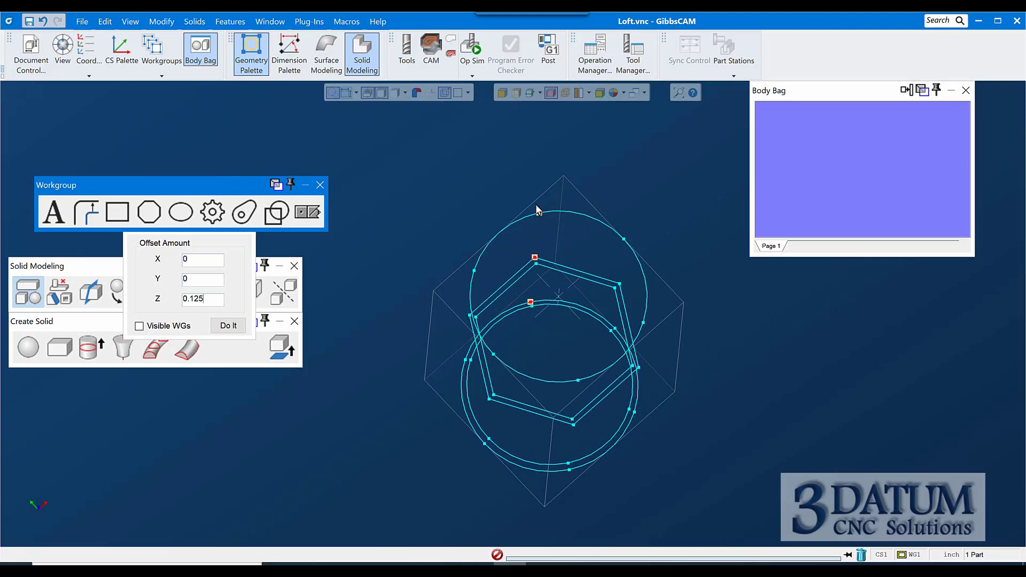
{"action": "left_click", "coordinate": [535, 263]}
{"action": "left_click", "coordinate": [532, 308]}
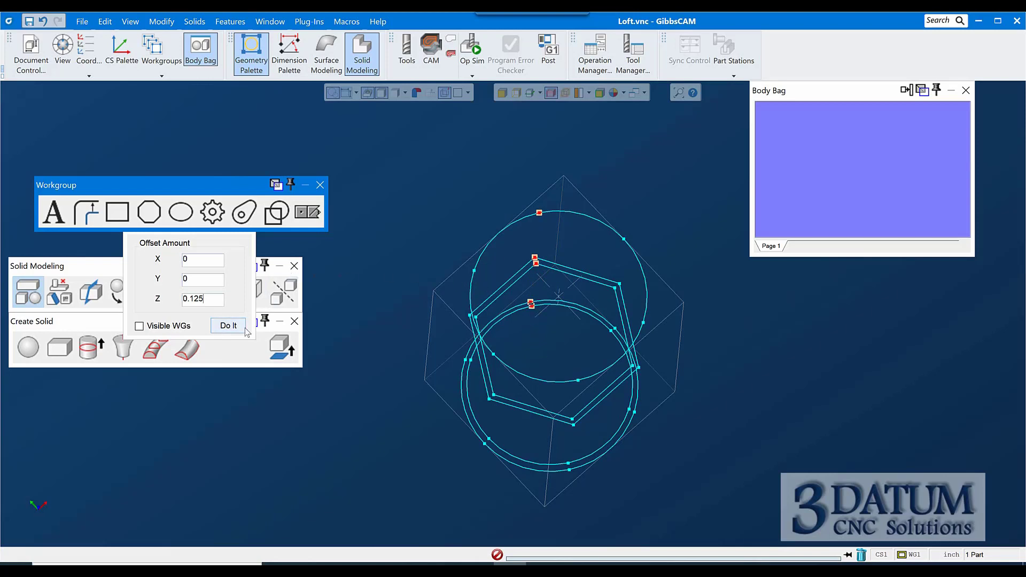
{"action": "left_click", "coordinate": [229, 331]}
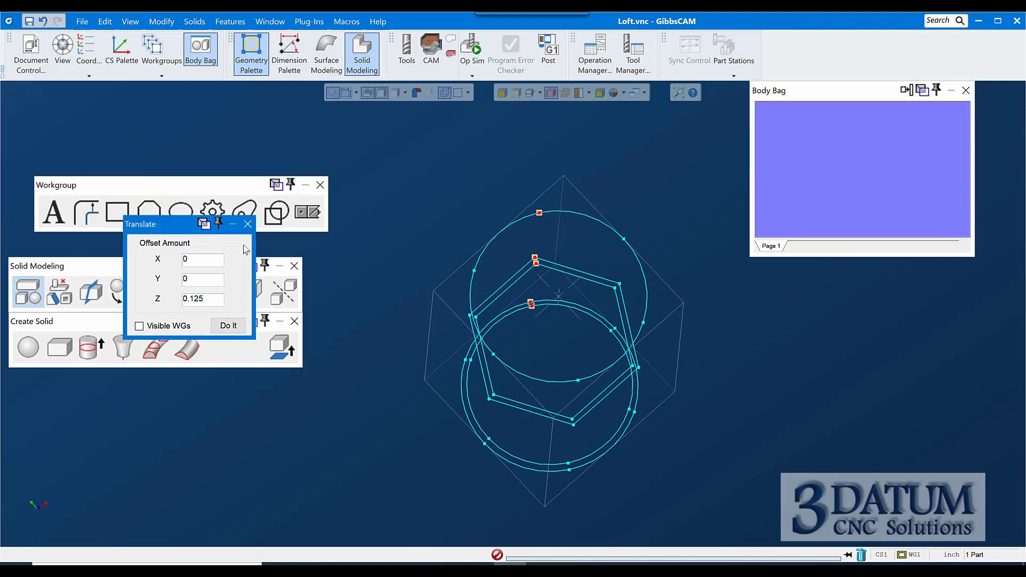
{"action": "left_click", "coordinate": [248, 224]}
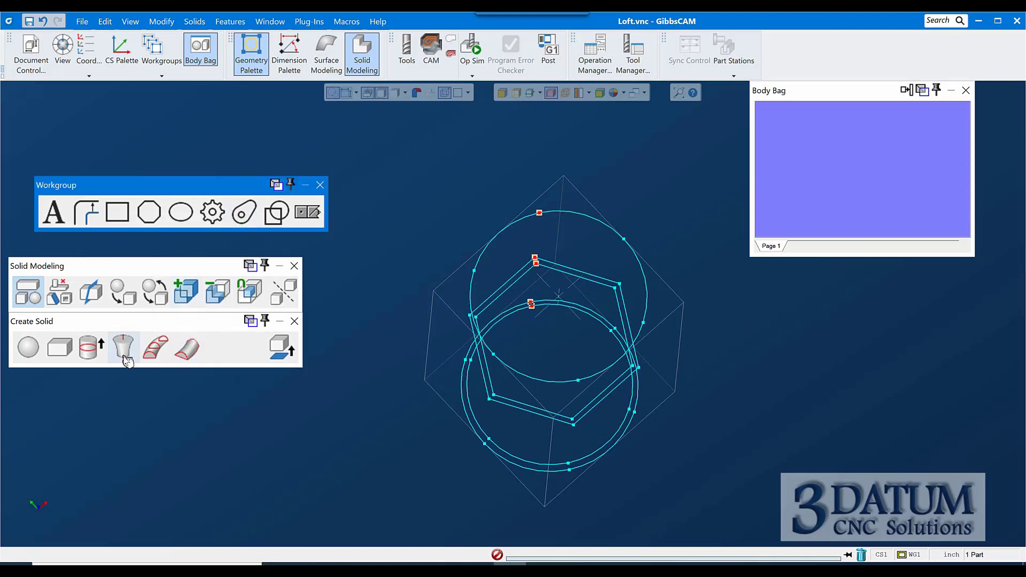
{"action": "left_click", "coordinate": [181, 350]}
Create the loft through the circle and hexagon profiles, orbit to inspect it, and select it
{"action": "left_click", "coordinate": [240, 398]}
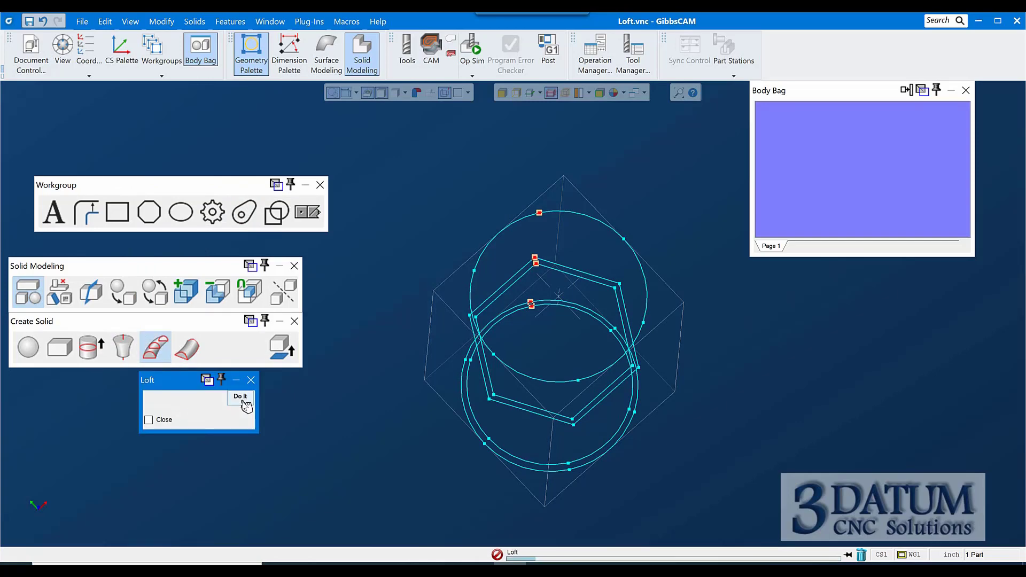
{"action": "mouse_move", "coordinate": [486, 464]}
{"action": "middle_mouse_down"}
{"action": "mouse_move", "coordinate": [478, 155]}
{"action": "mouse_move", "coordinate": [559, 78]}
{"action": "mouse_move", "coordinate": [495, 306]}
{"action": "mouse_move", "coordinate": [447, 352]}
{"action": "mouse_move", "coordinate": [456, 270]}
{"action": "mouse_move", "coordinate": [522, 367]}
{"action": "mouse_move", "coordinate": [521, 518]}
{"action": "mouse_move", "coordinate": [640, 410]}
{"action": "mouse_move", "coordinate": [522, 359]}
{"action": "mouse_move", "coordinate": [488, 403]}
{"action": "mouse_move", "coordinate": [486, 449]}
{"action": "middle_mouse_up"}
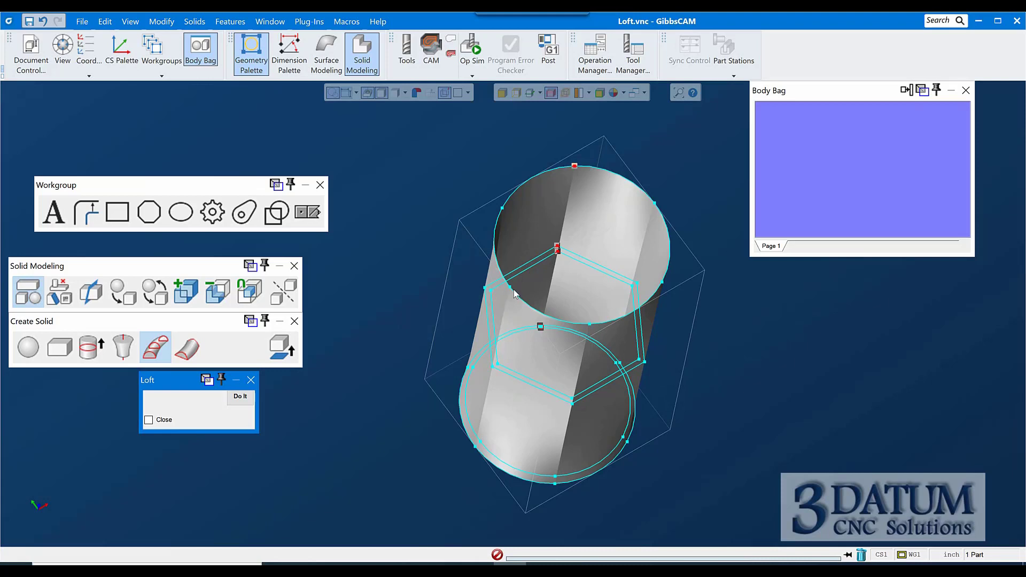
{"action": "middle_click_drag", "start_coordinate": [611, 240], "coordinate": [430, 430]}
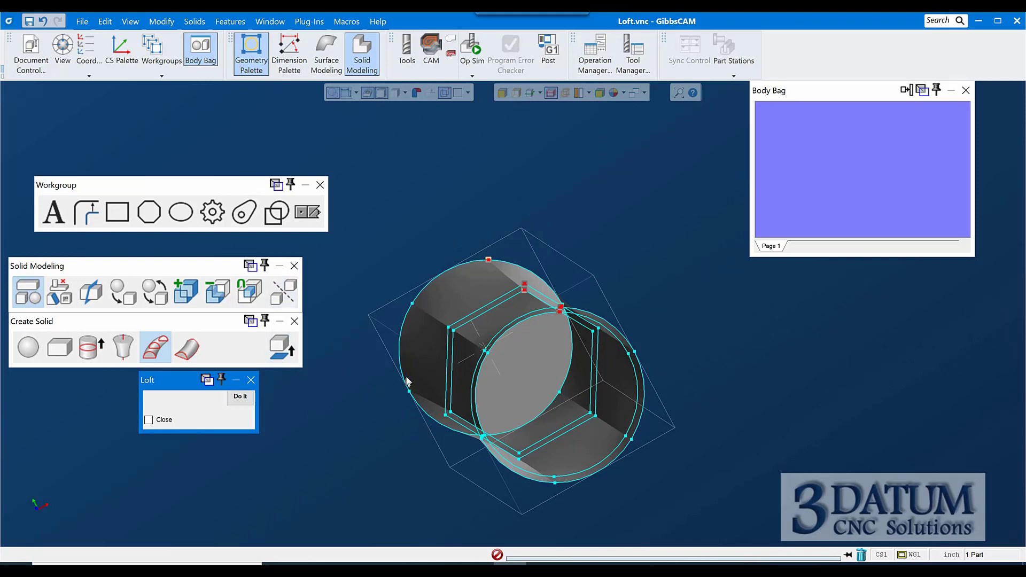
{"action": "left_click", "coordinate": [426, 350]}
Delete the selected lofted solid with the status-bar trash can
{"action": "left_click", "coordinate": [860, 556]}
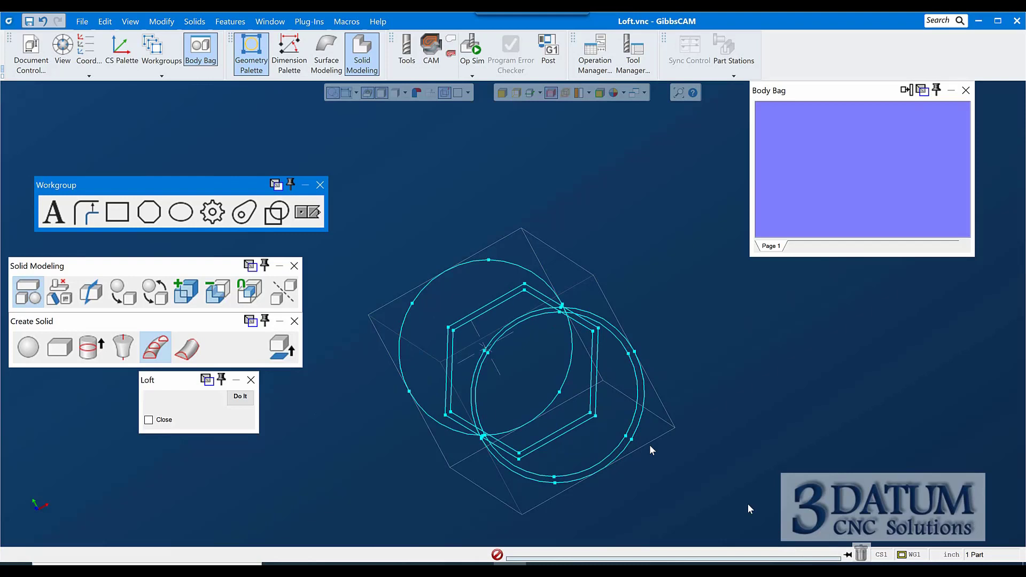